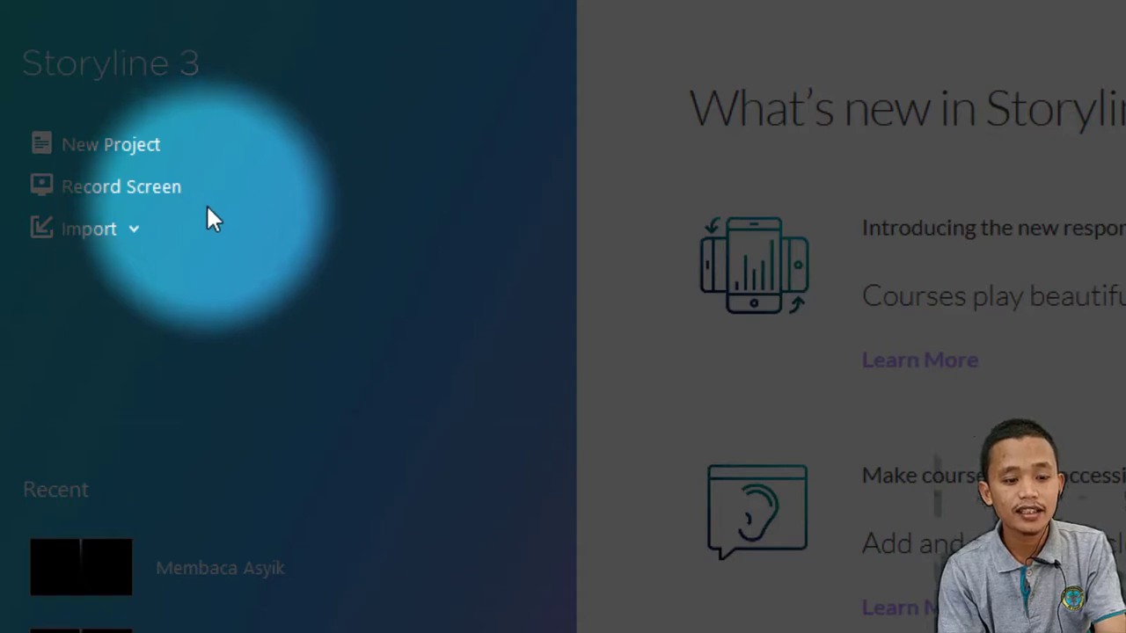
Create a new project and open its first untitled slide for editing.
click(135, 234)
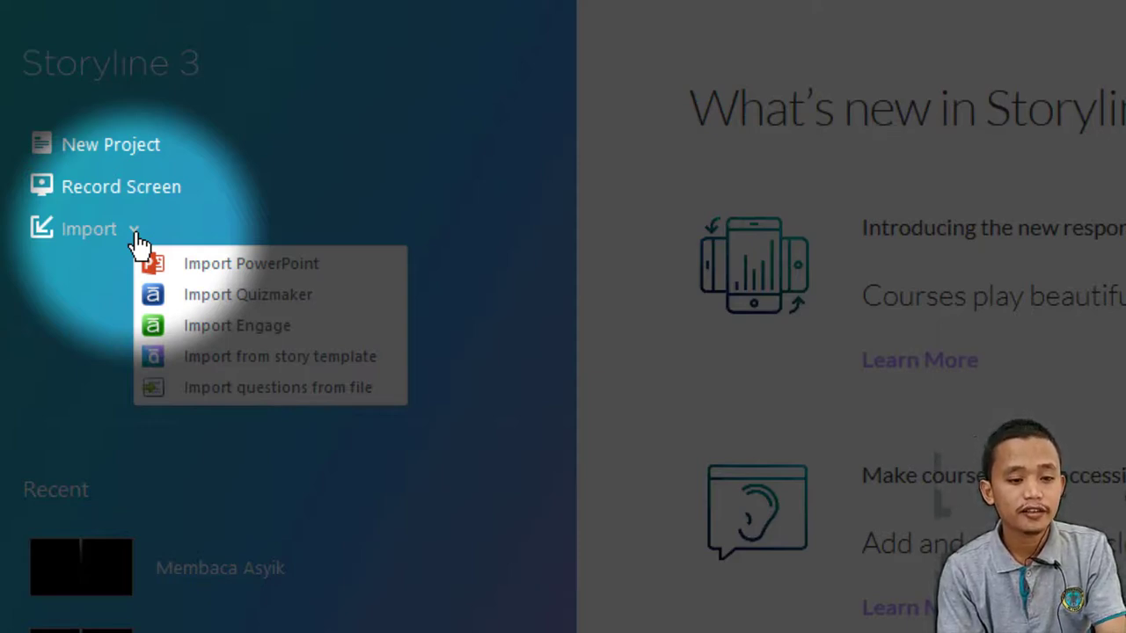
click(67, 421)
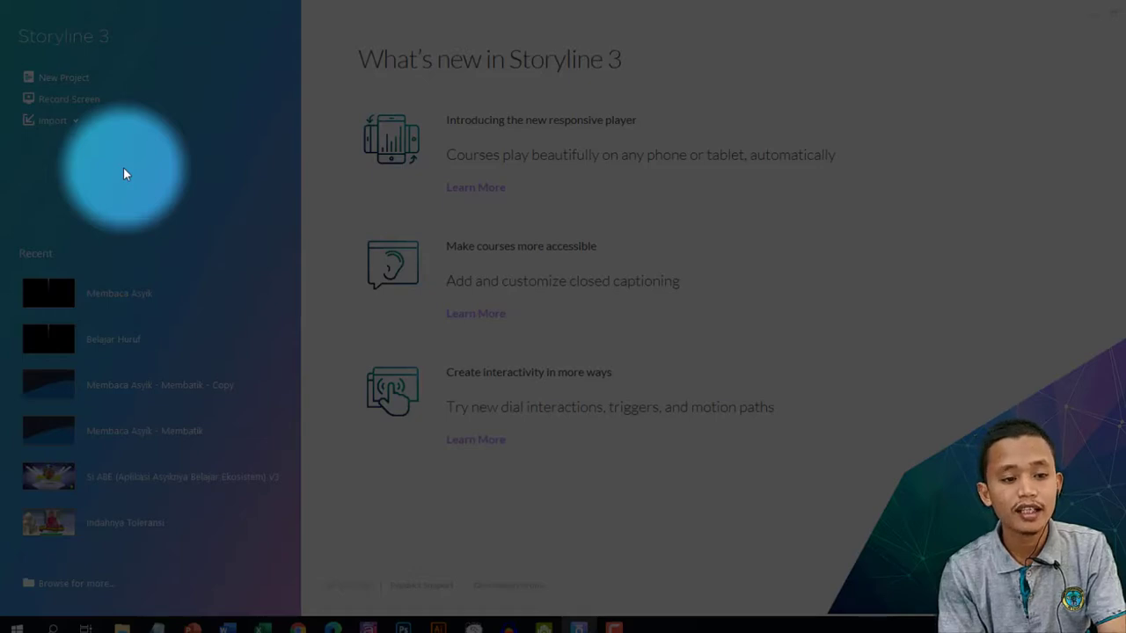
click(53, 79)
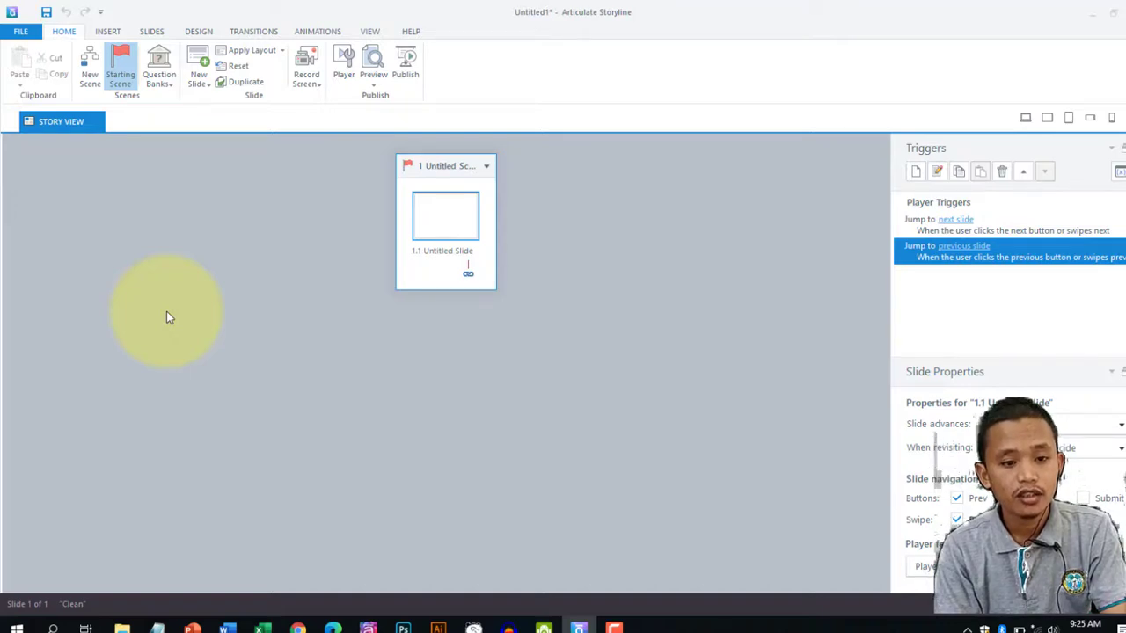
click(410, 31)
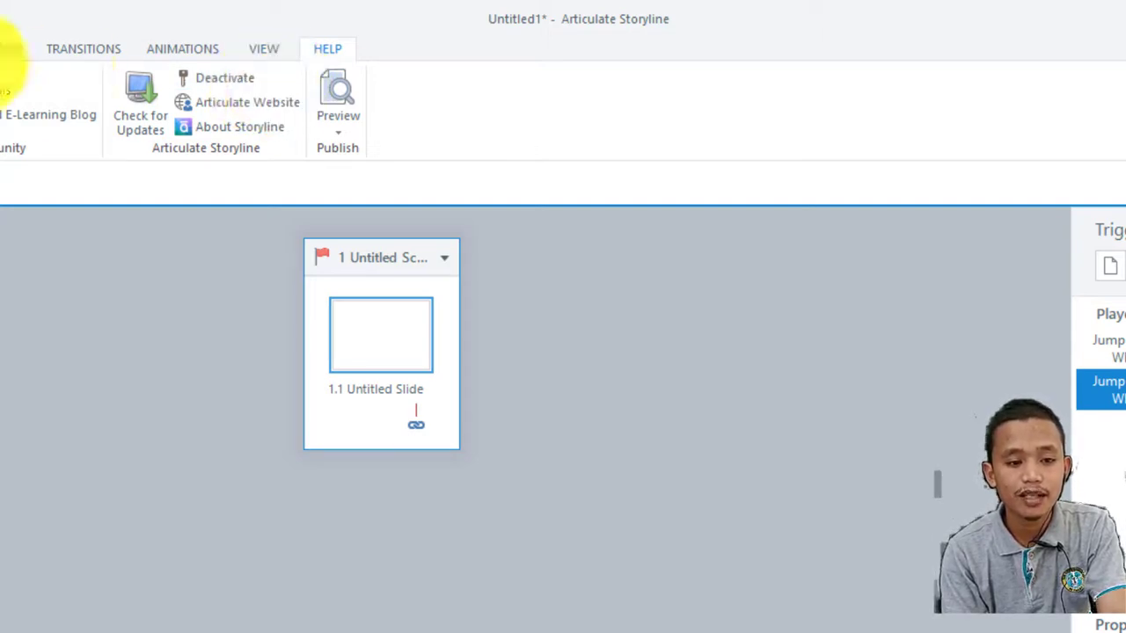
click(0, 48)
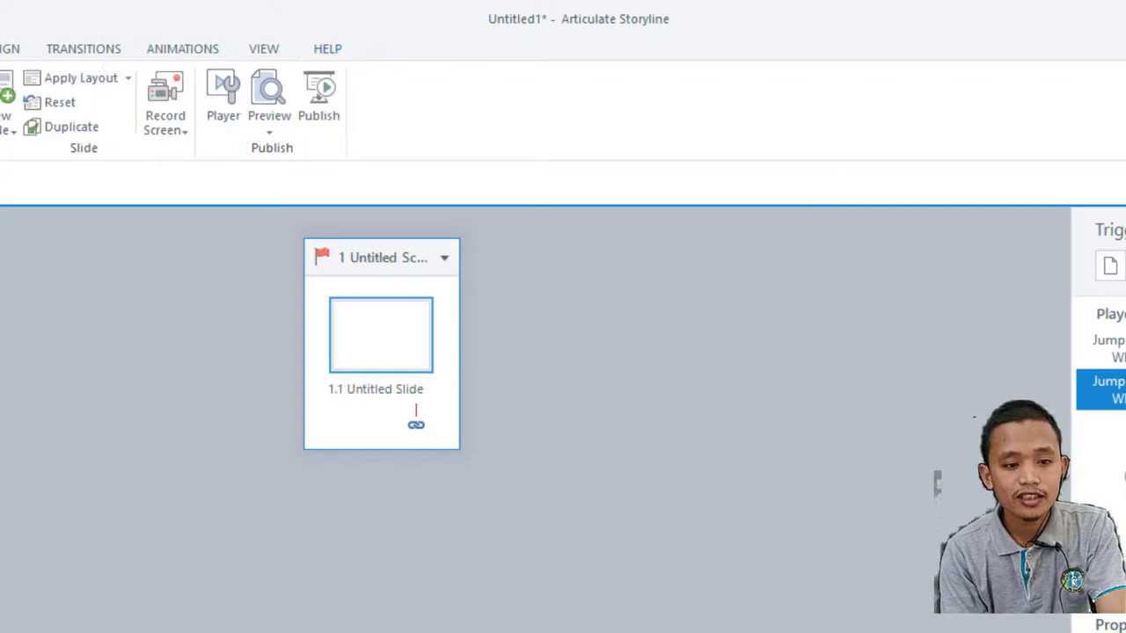
double_click(344, 348)
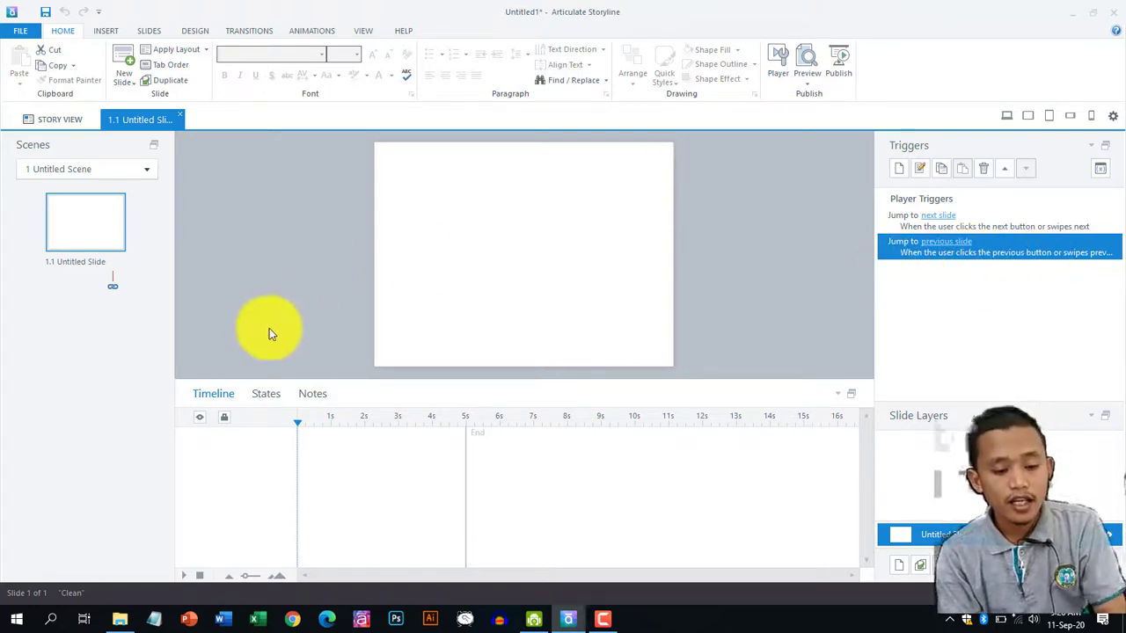
Insert the pictures komptensi.png, latihan.png and materi.png from the Belajar Membaca folder onto the slide.
click(219, 392)
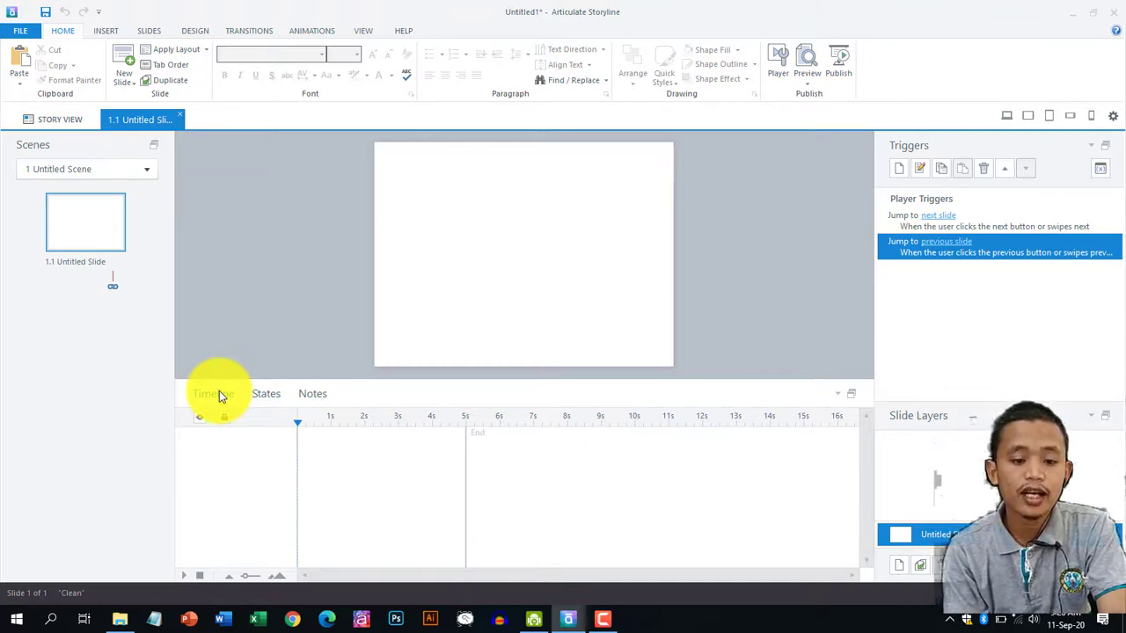
click(106, 30)
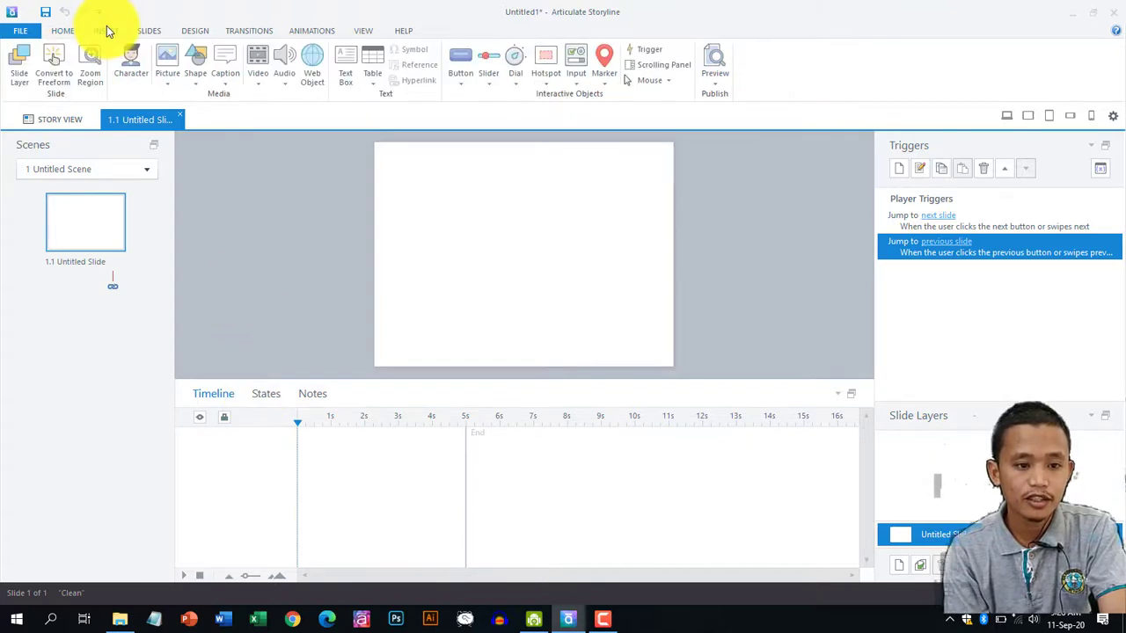
click(168, 58)
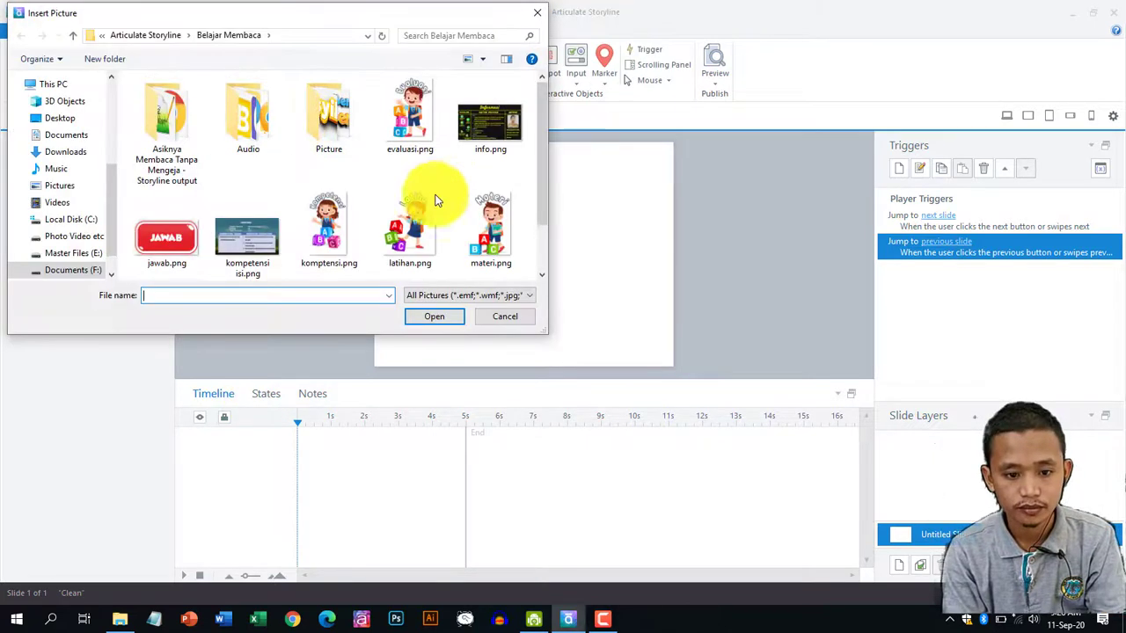
click(330, 243)
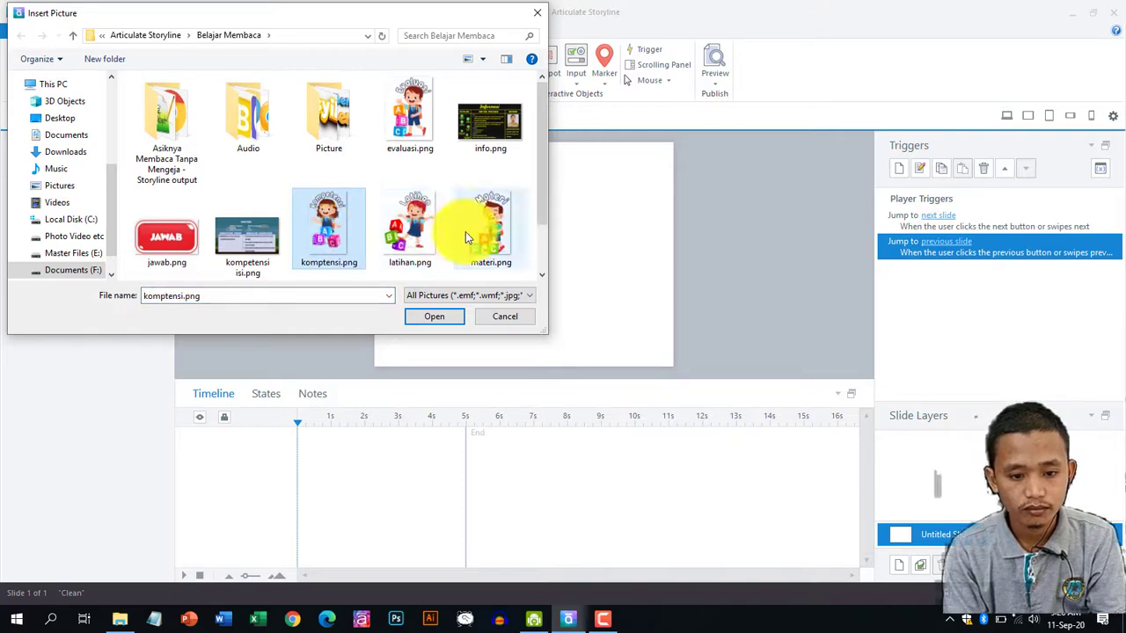
ctrl+click(466, 231)
ctrl+click(413, 222)
click(437, 318)
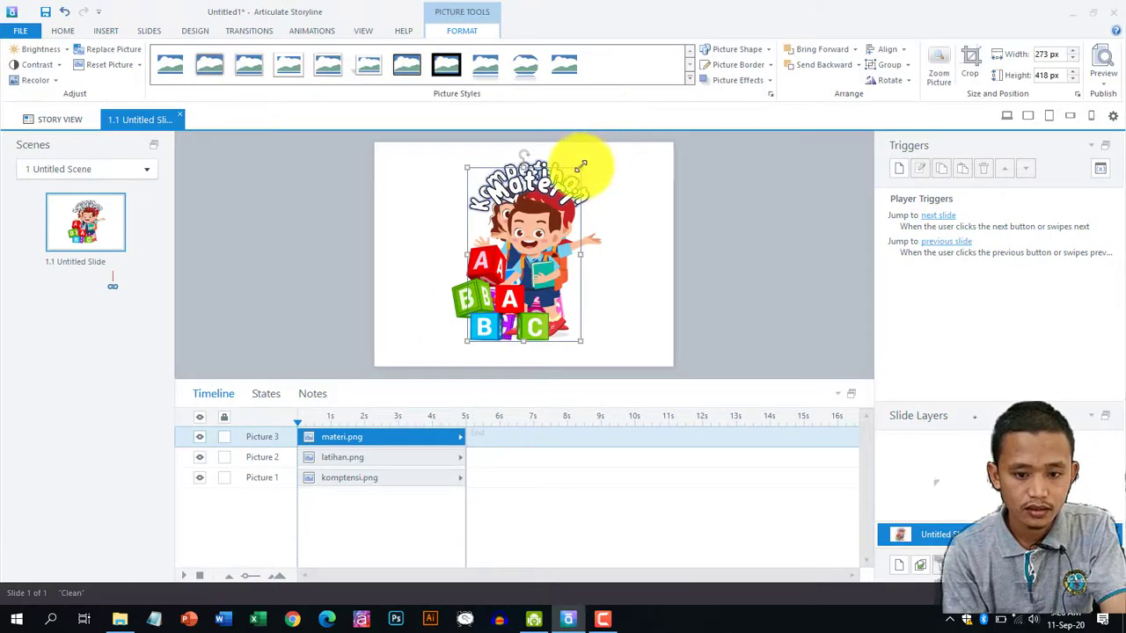
Shrink all three pictures together, Materi to about 123 × 189 px, and spread Kompetensi, Materi and Latihan in a row along the slide's lower part.
drag(369, 143, 646, 373)
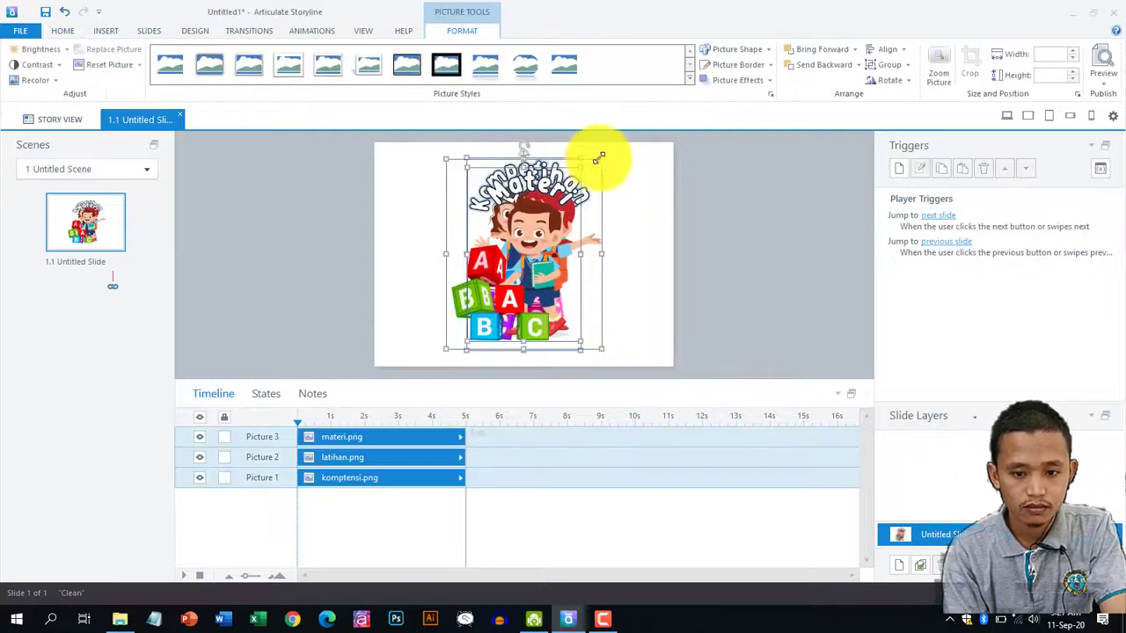
drag(605, 156, 610, 284)
click(713, 254)
click(486, 284)
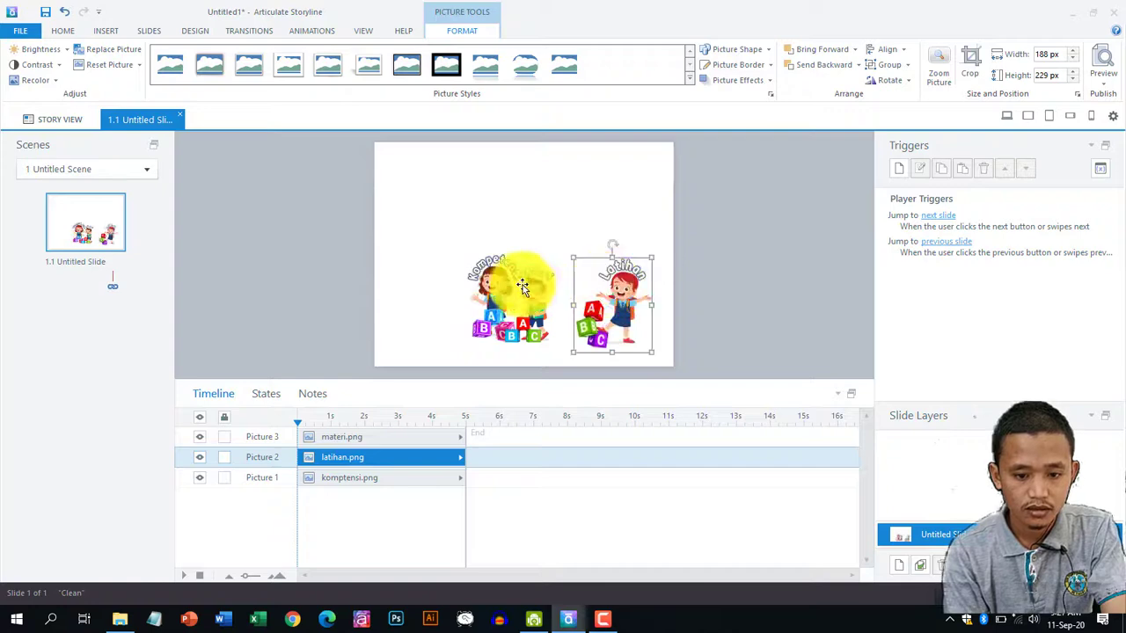
drag(498, 281, 428, 289)
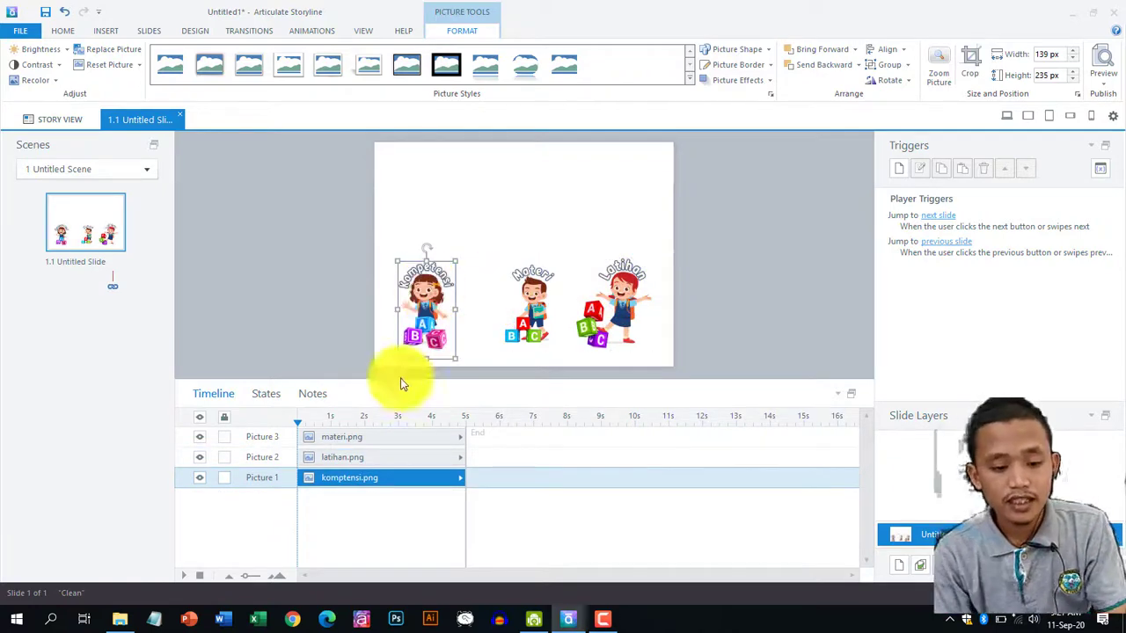
Stagger the pictures on the timeline so materi.png starts at 1 s and latihan.png at 2 s.
click(325, 458)
drag(325, 457, 339, 457)
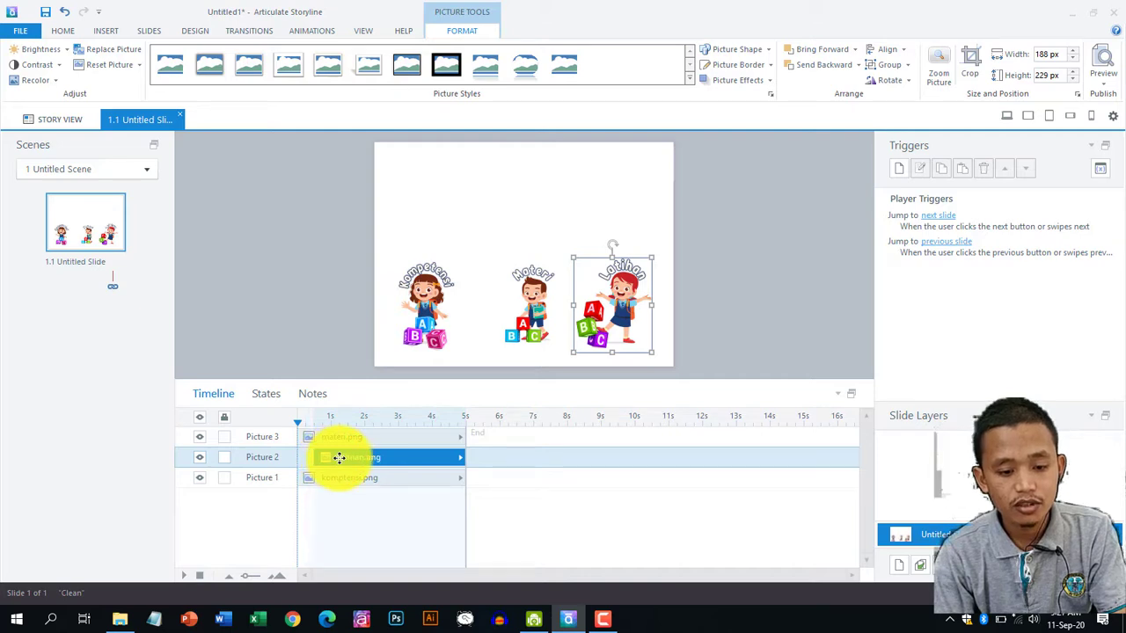
click(342, 438)
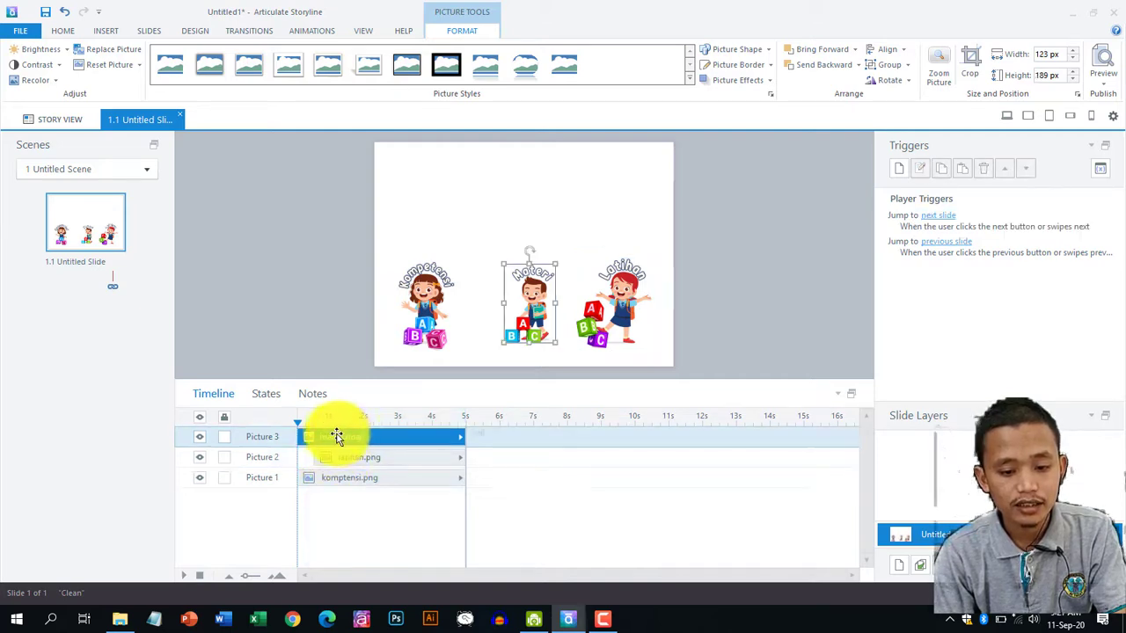
drag(308, 437, 384, 457)
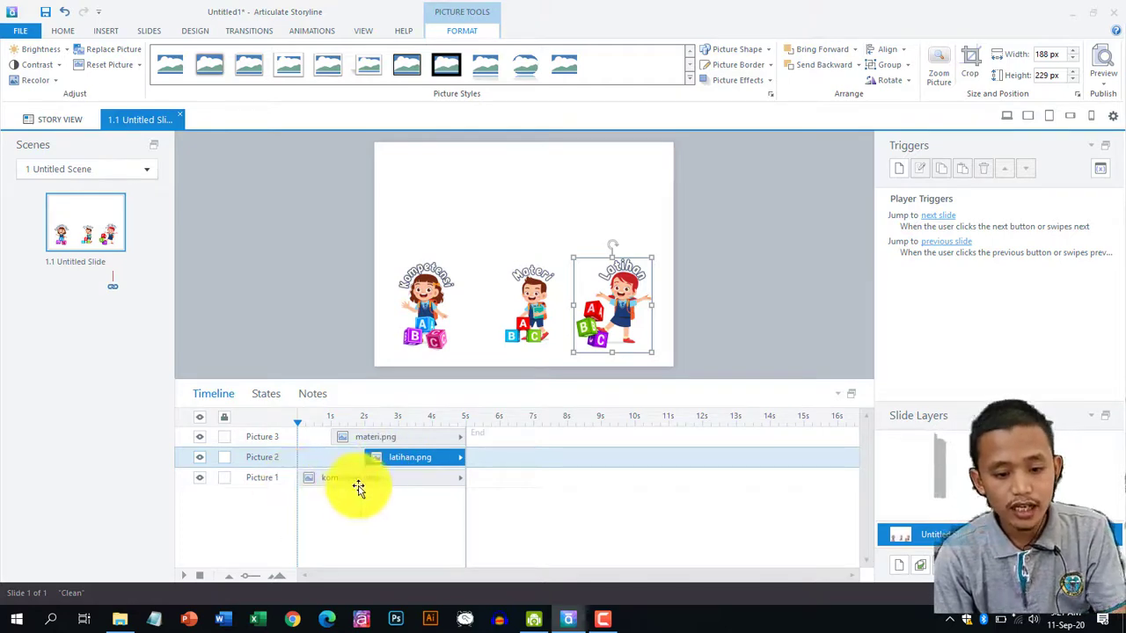
Preview only this slide to check the order in which the three pictures appear, and close the preview.
click(423, 315)
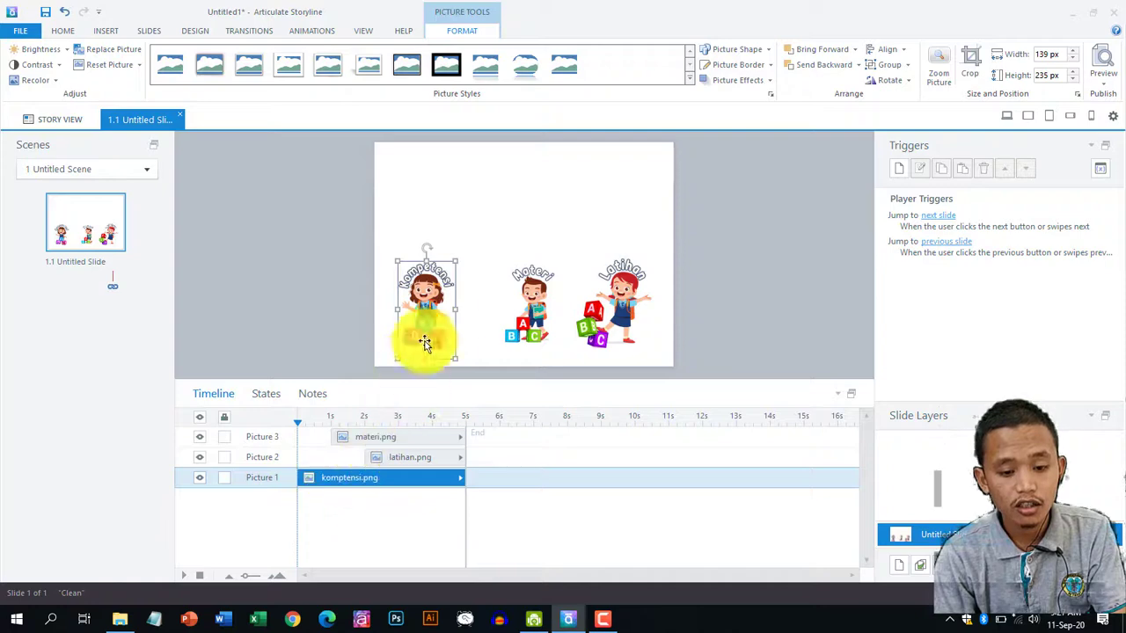
click(515, 309)
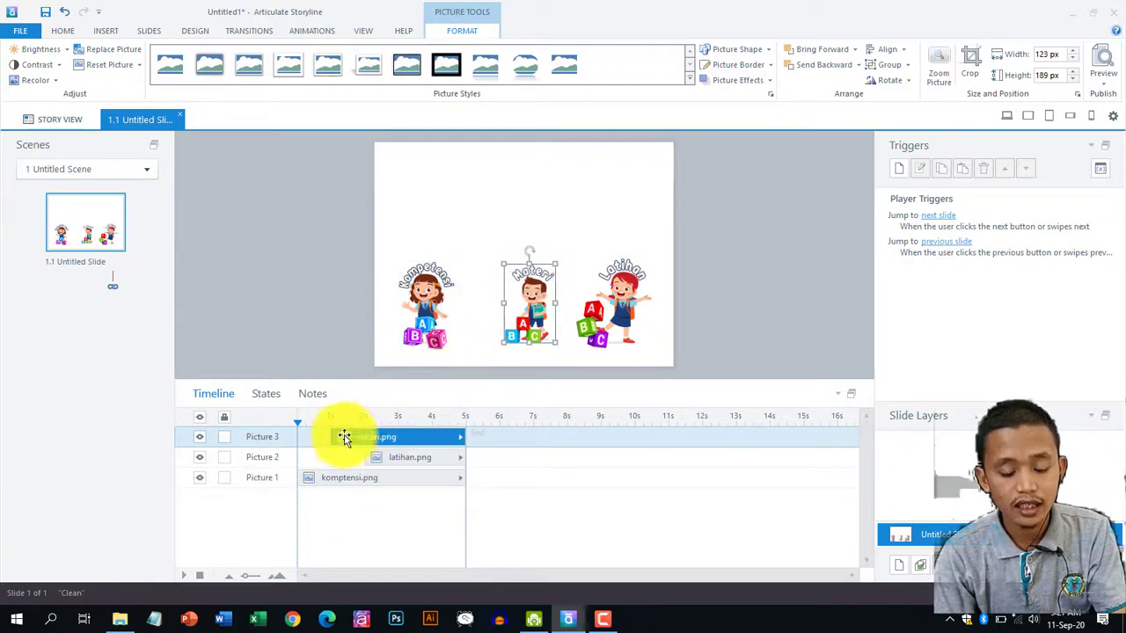
click(614, 320)
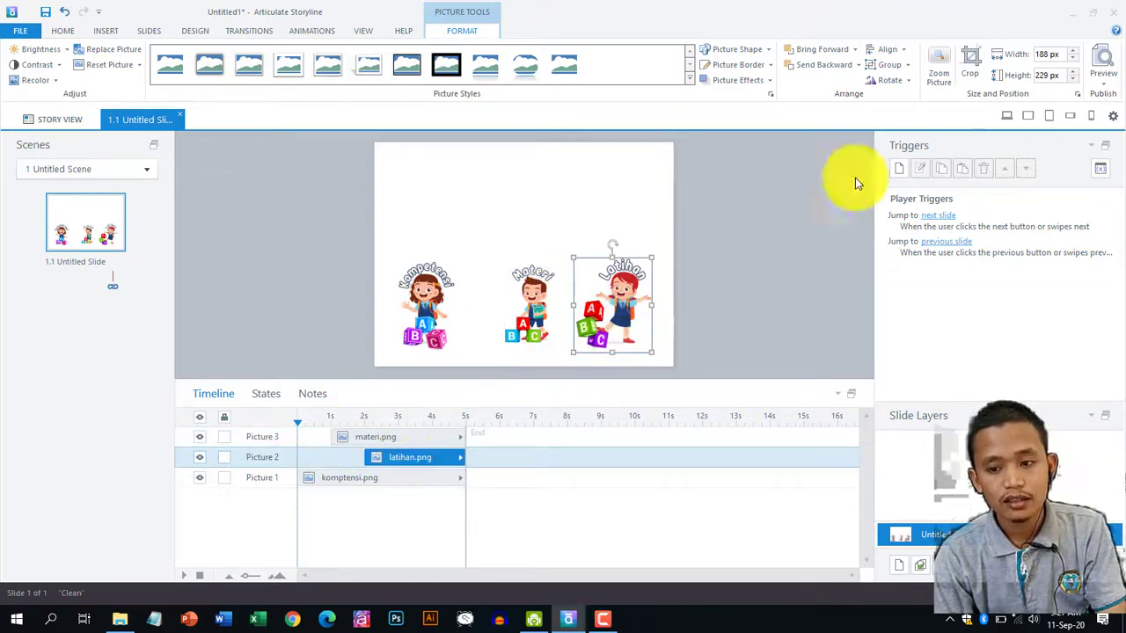
click(1102, 89)
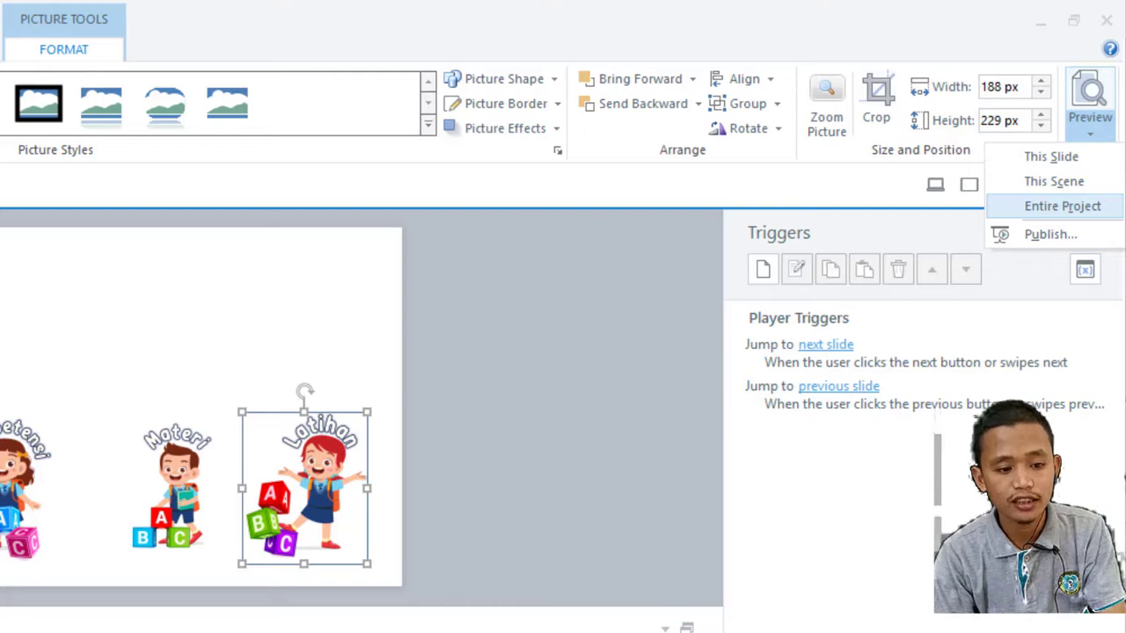
click(1061, 206)
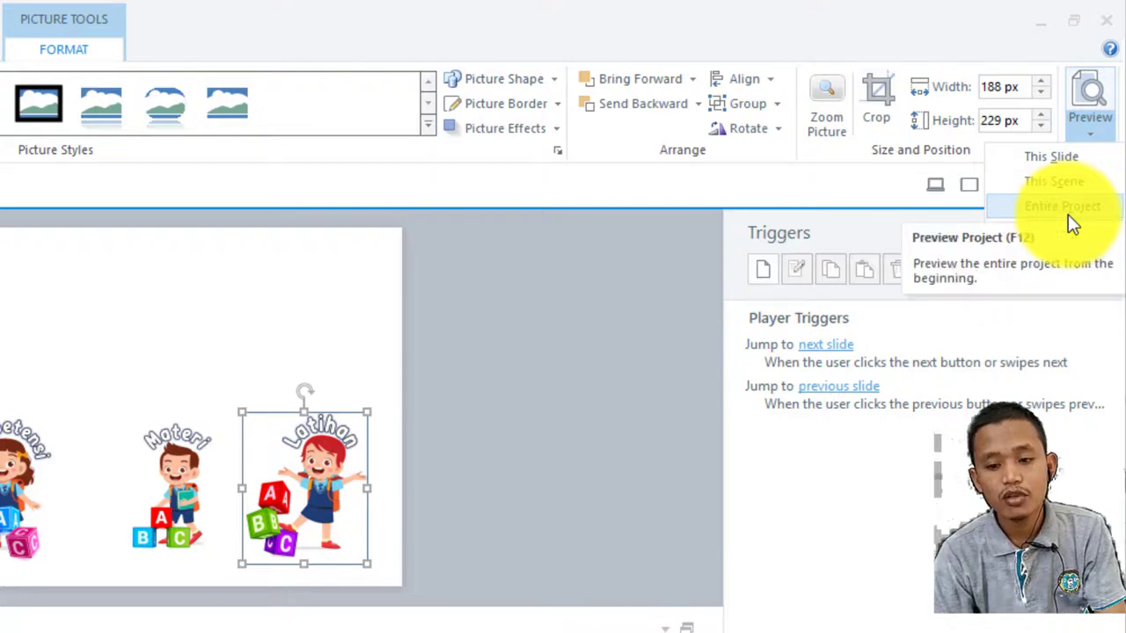
click(569, 301)
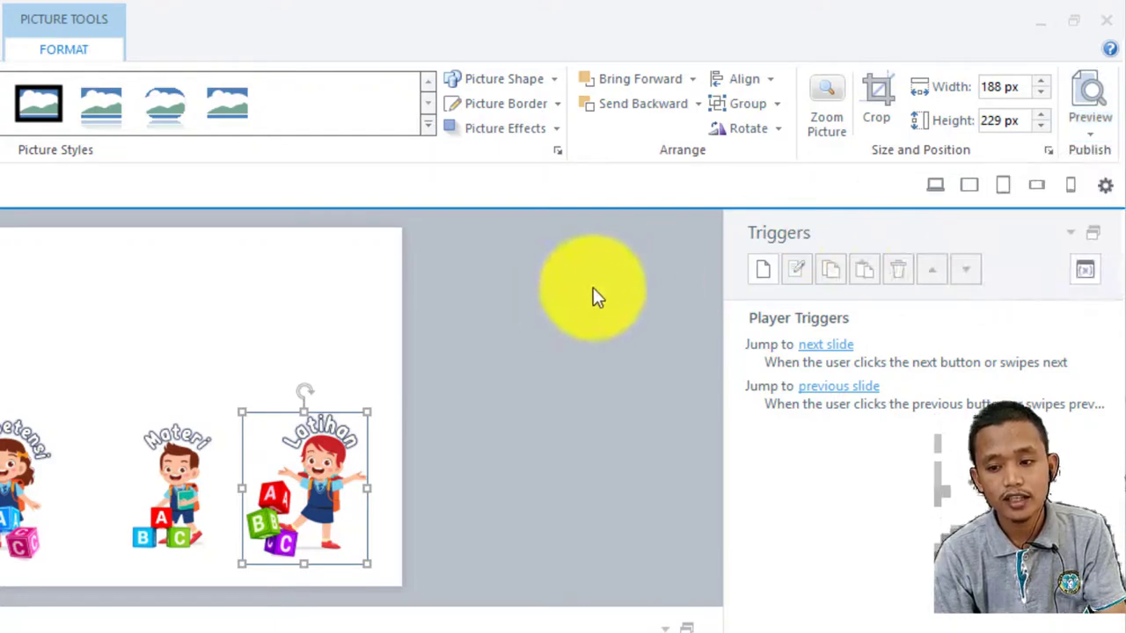
click(1081, 135)
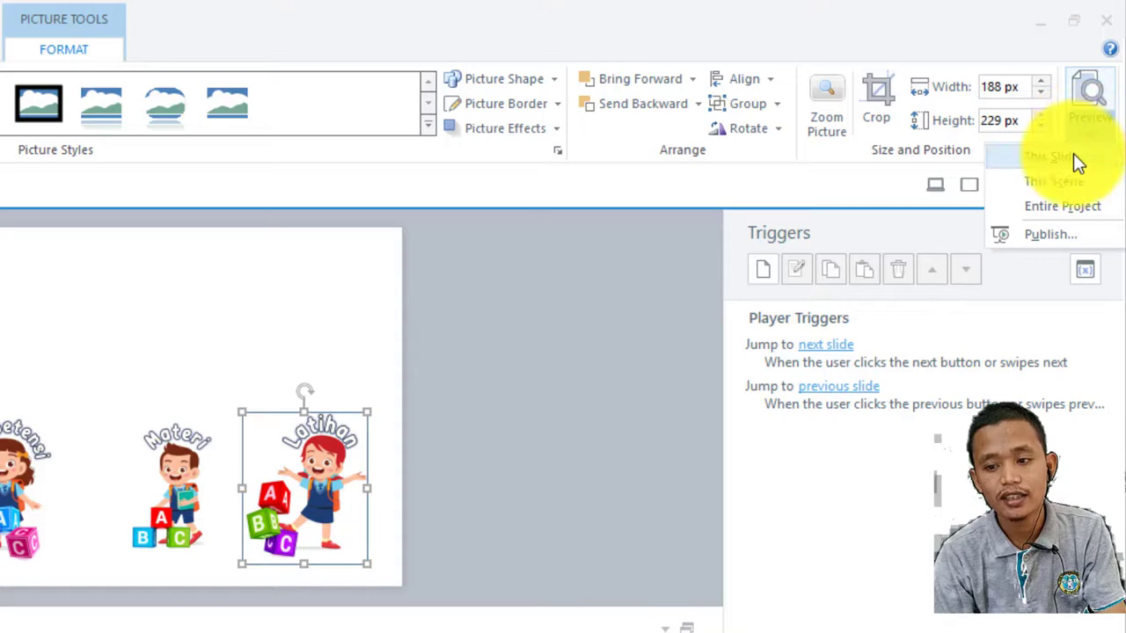
click(1075, 157)
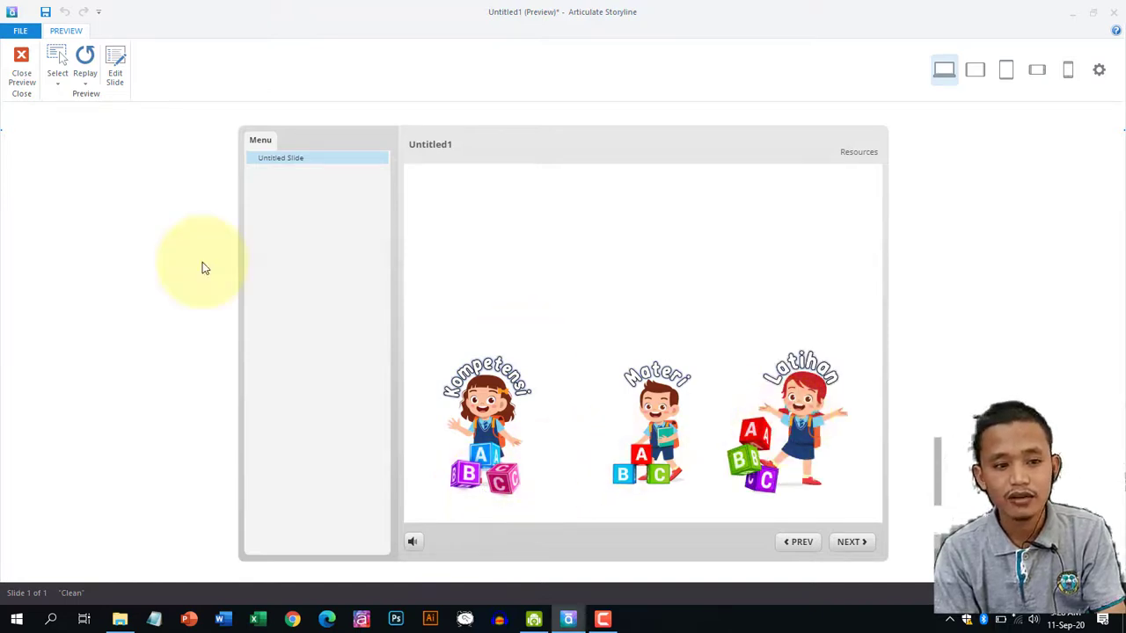
click(25, 72)
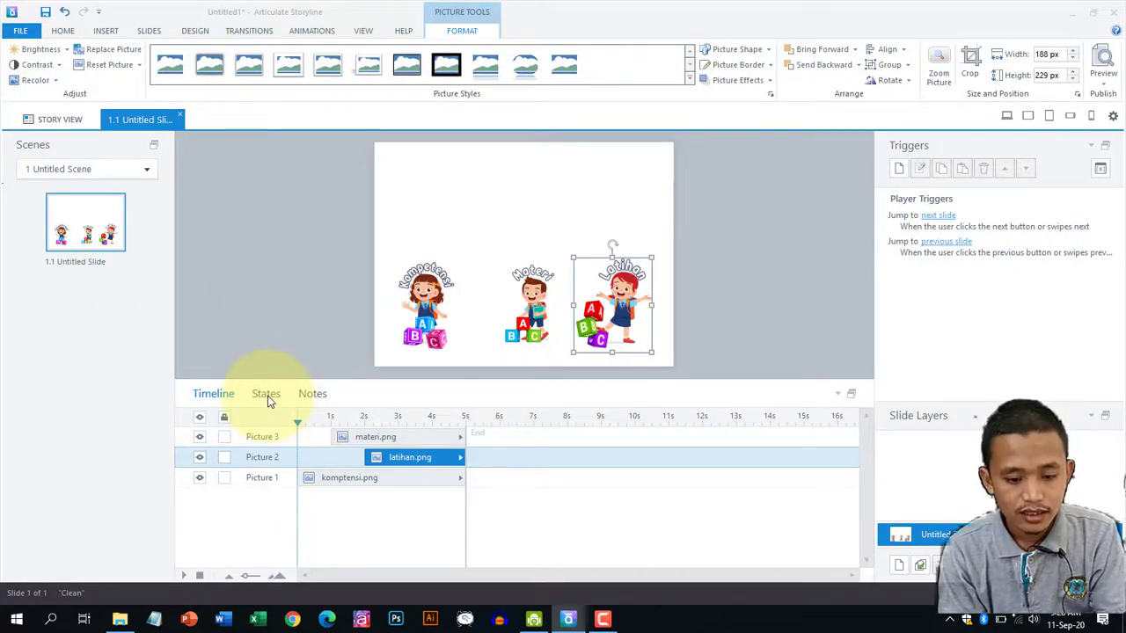
Start editing the states of the Kompetensi picture and add the built-in Hover state.
click(270, 398)
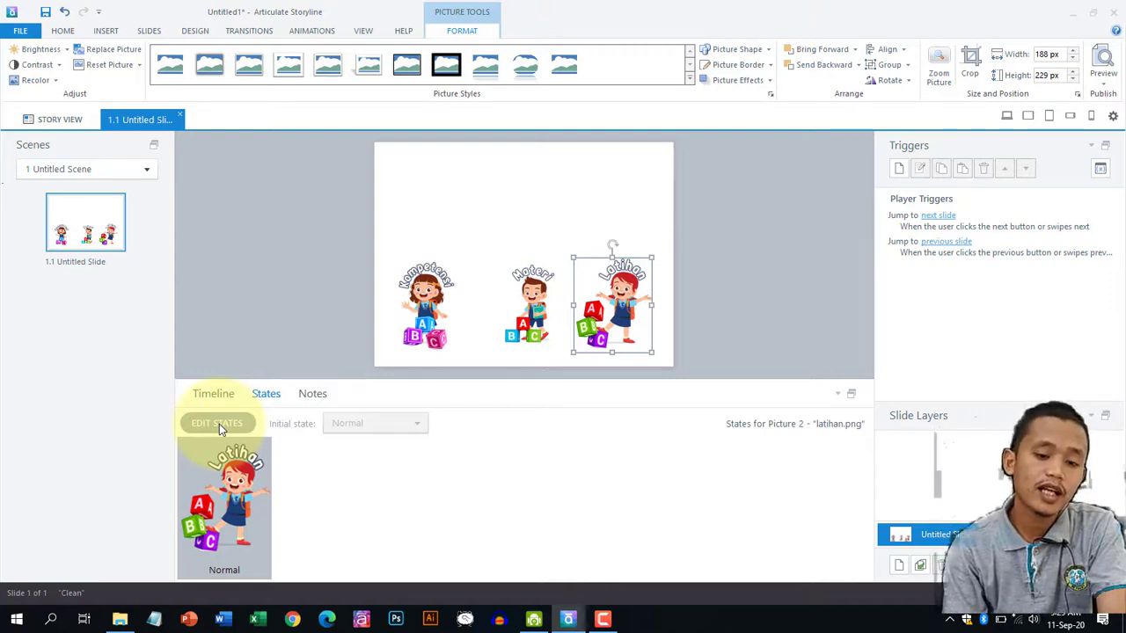
click(425, 286)
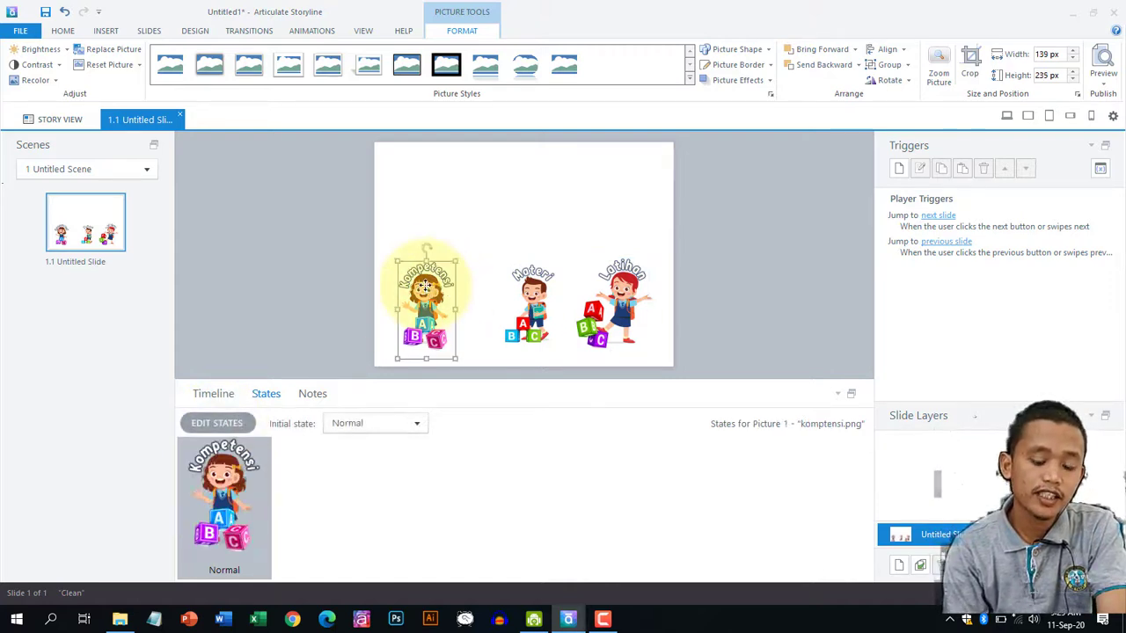
click(228, 421)
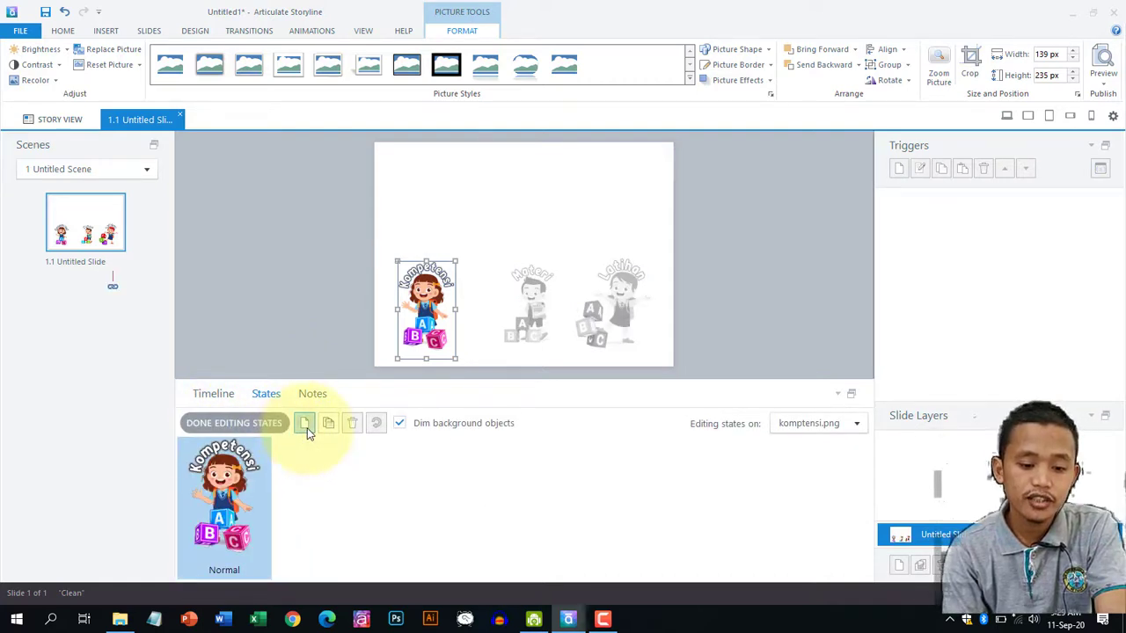
click(304, 425)
click(655, 304)
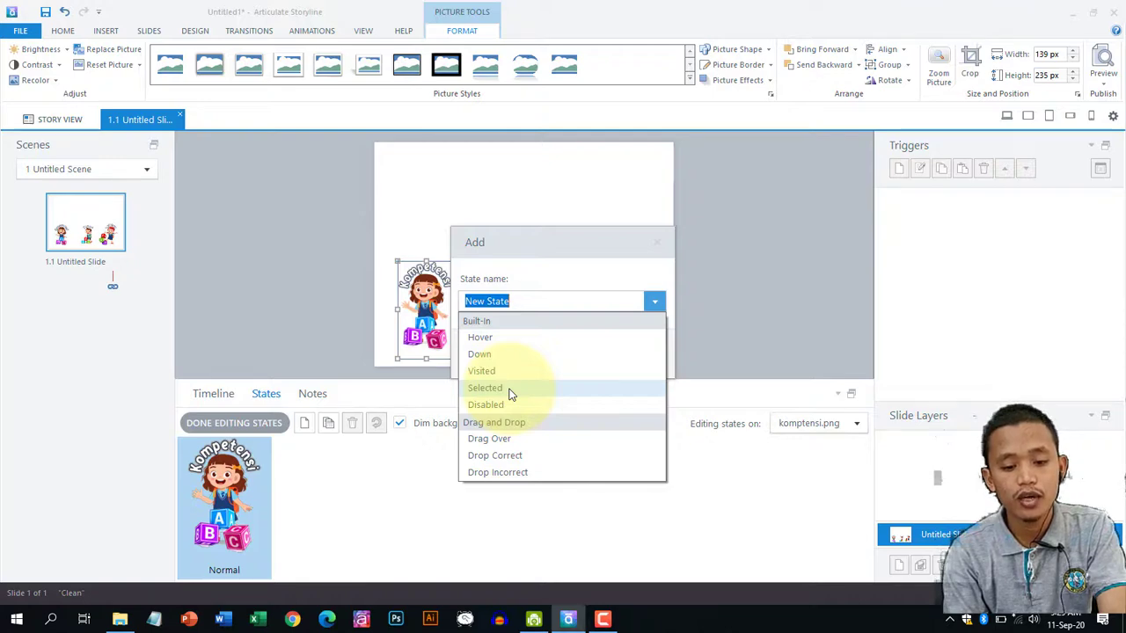
click(497, 340)
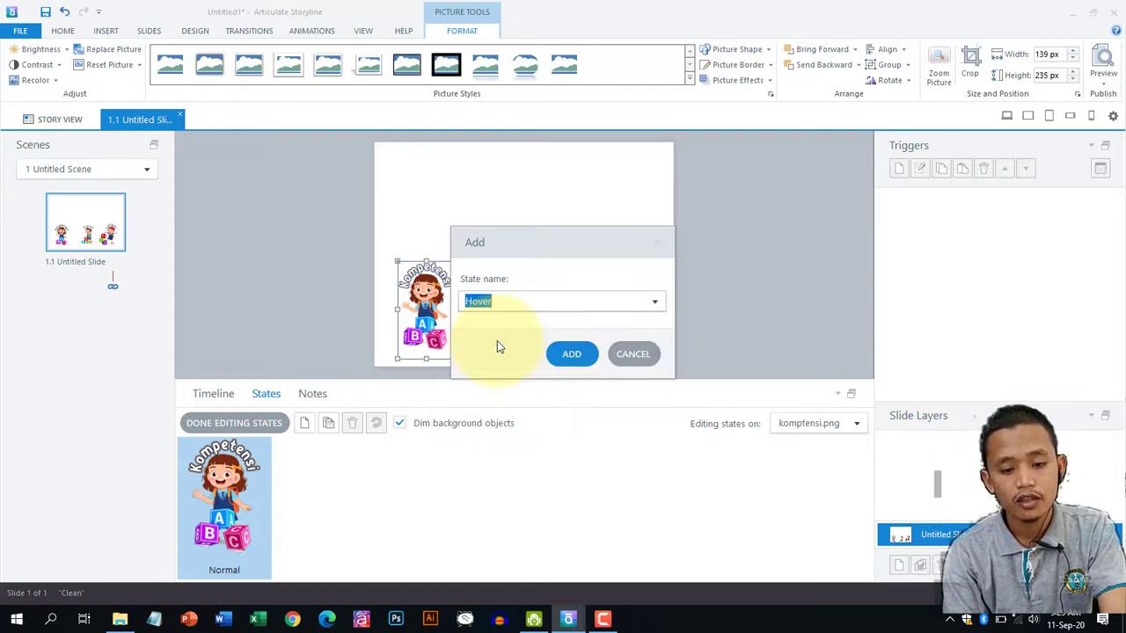
click(571, 354)
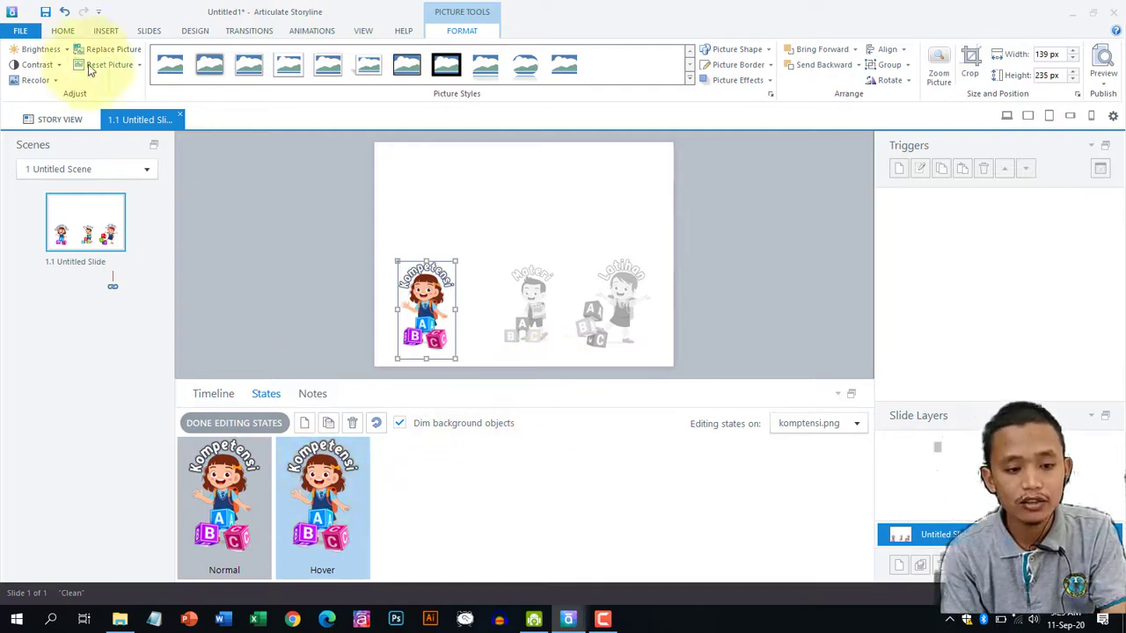
Recolor the Kompetensi picture's Hover state with the green dark variation and enlarge it to about 150 × 253 px.
click(54, 81)
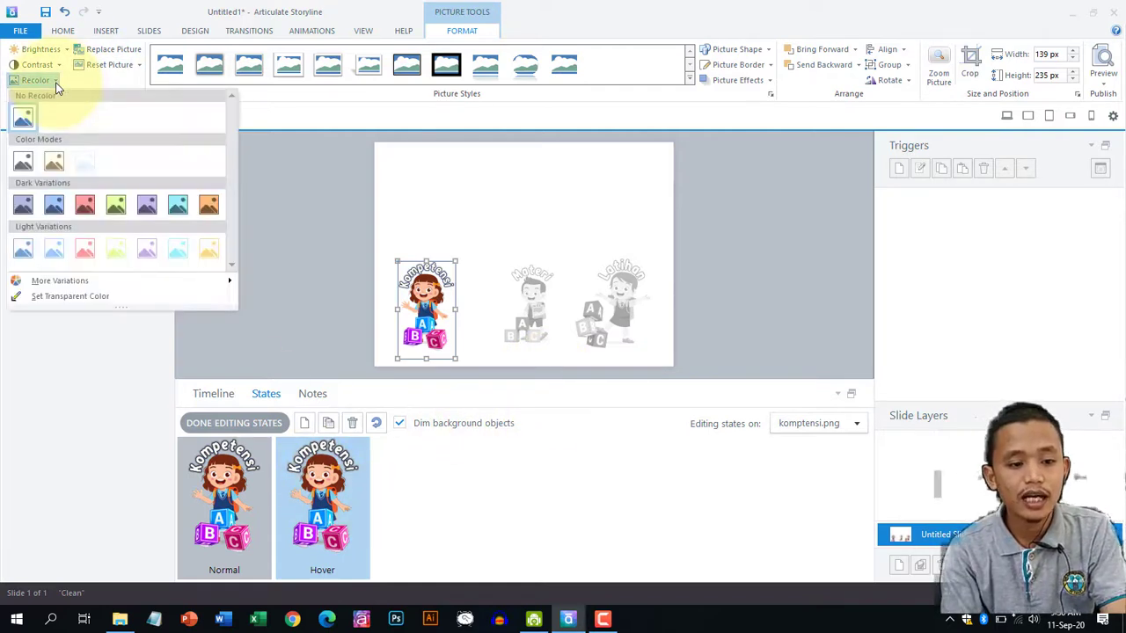
click(116, 210)
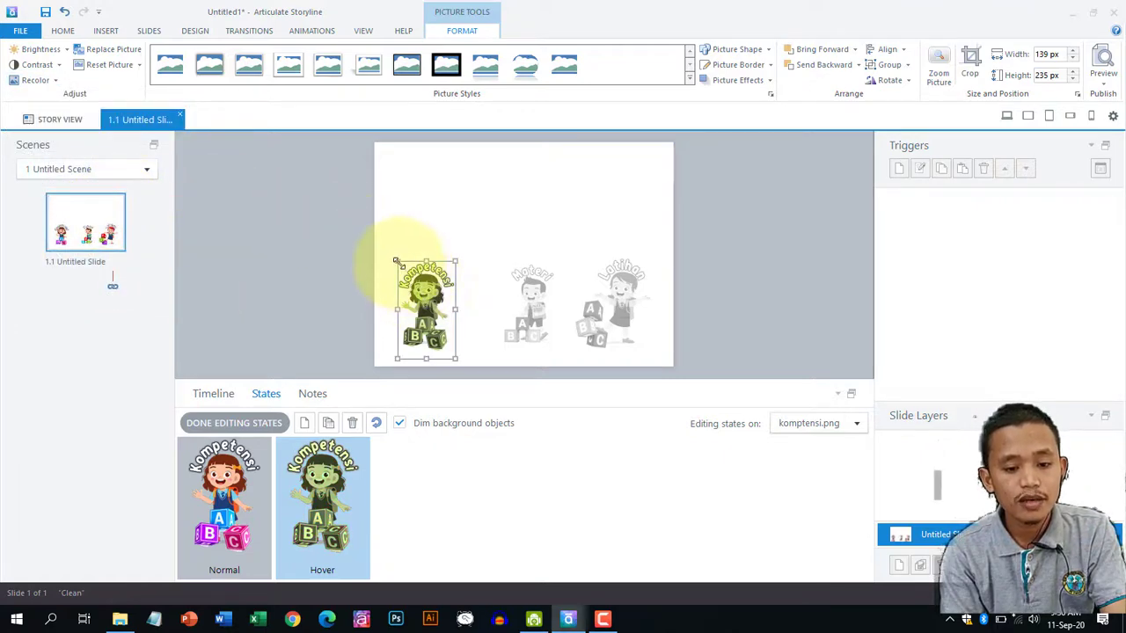
drag(395, 260, 389, 253)
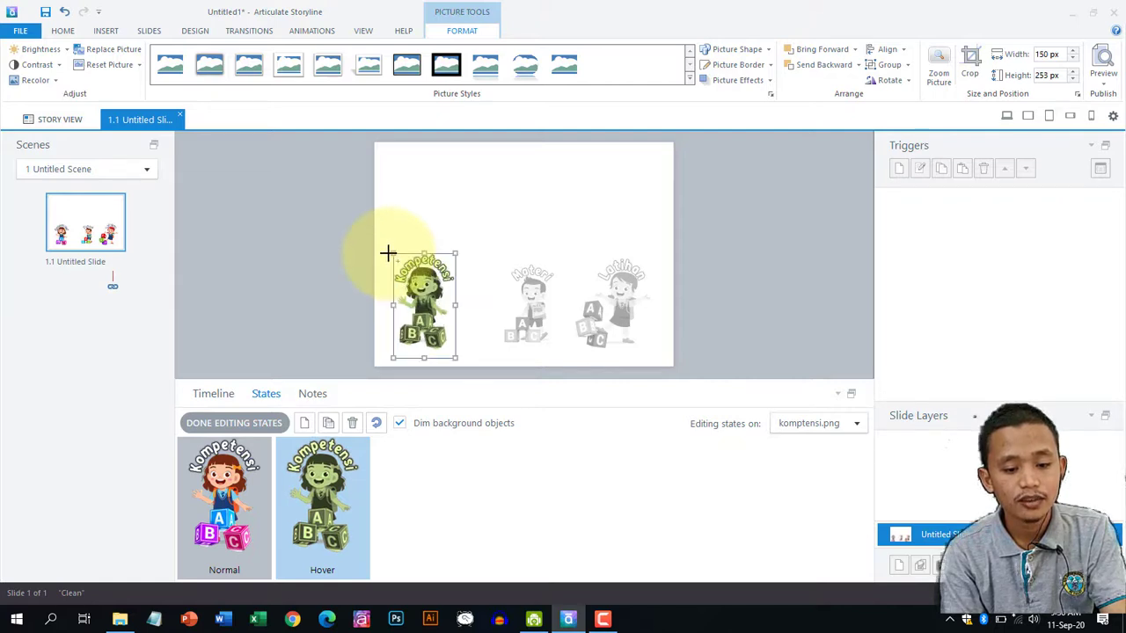
Add the built-in Down state to the Kompetensi picture and finish editing its states.
click(305, 426)
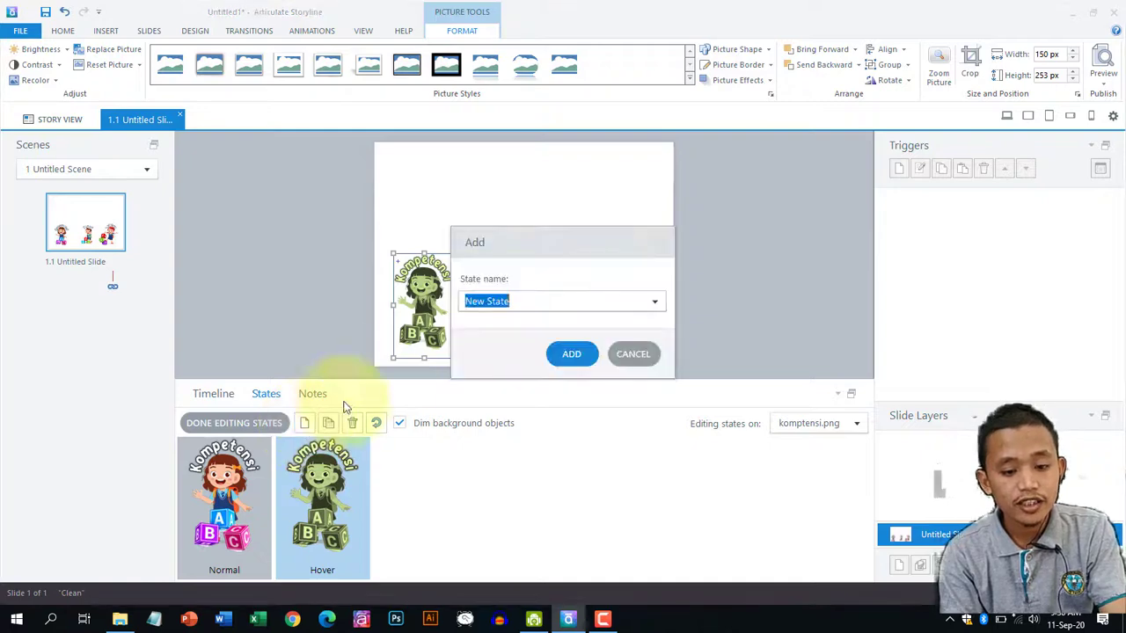
click(654, 304)
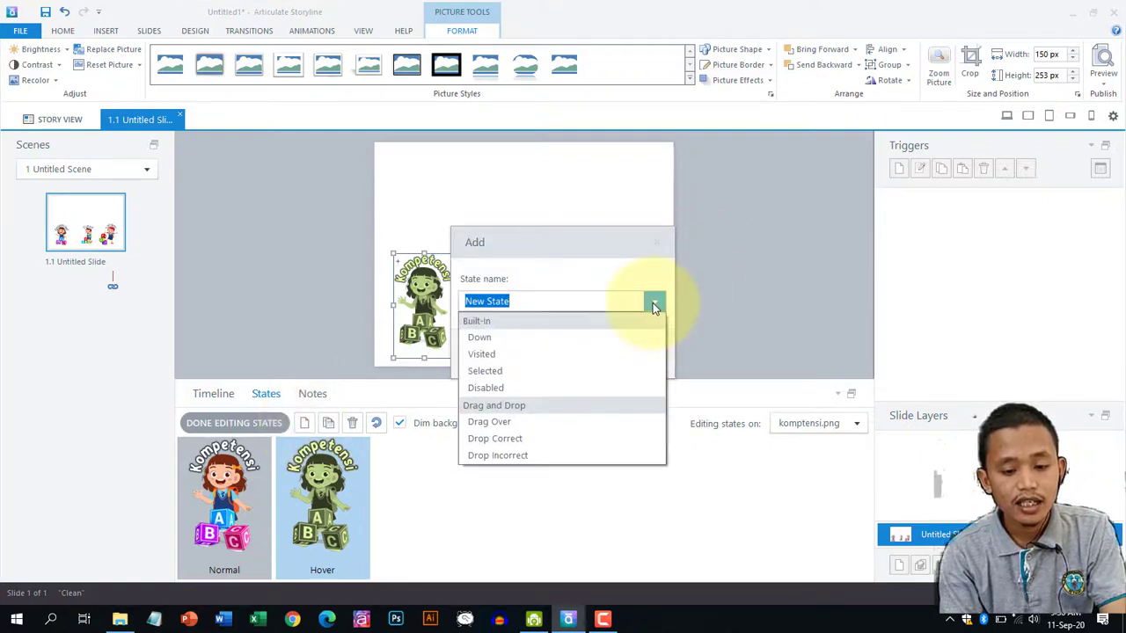
click(591, 339)
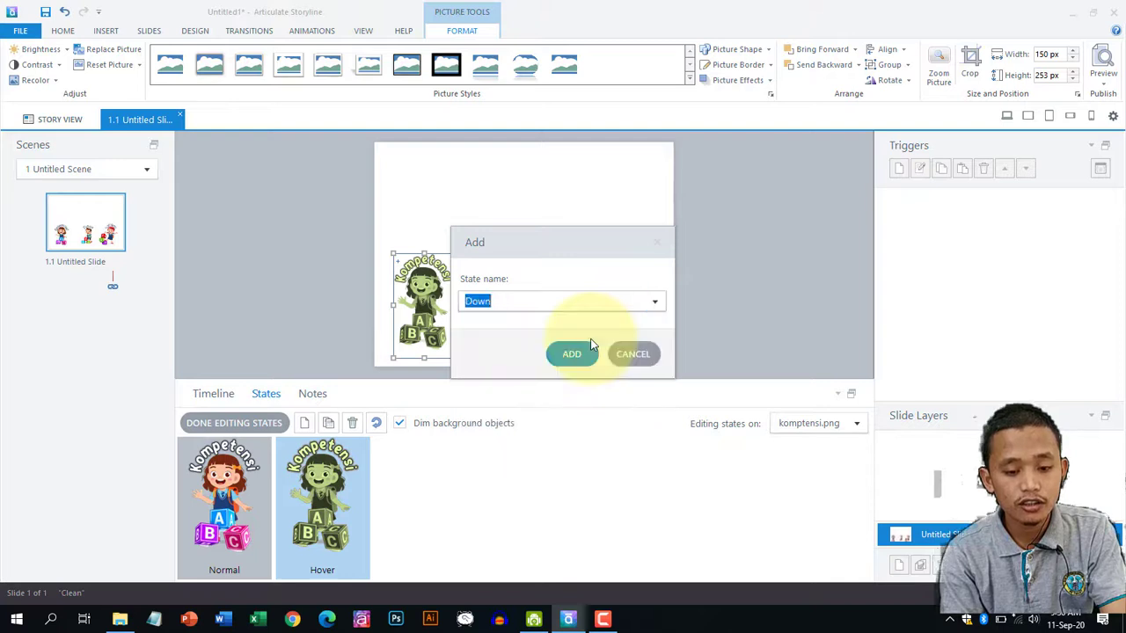
click(575, 355)
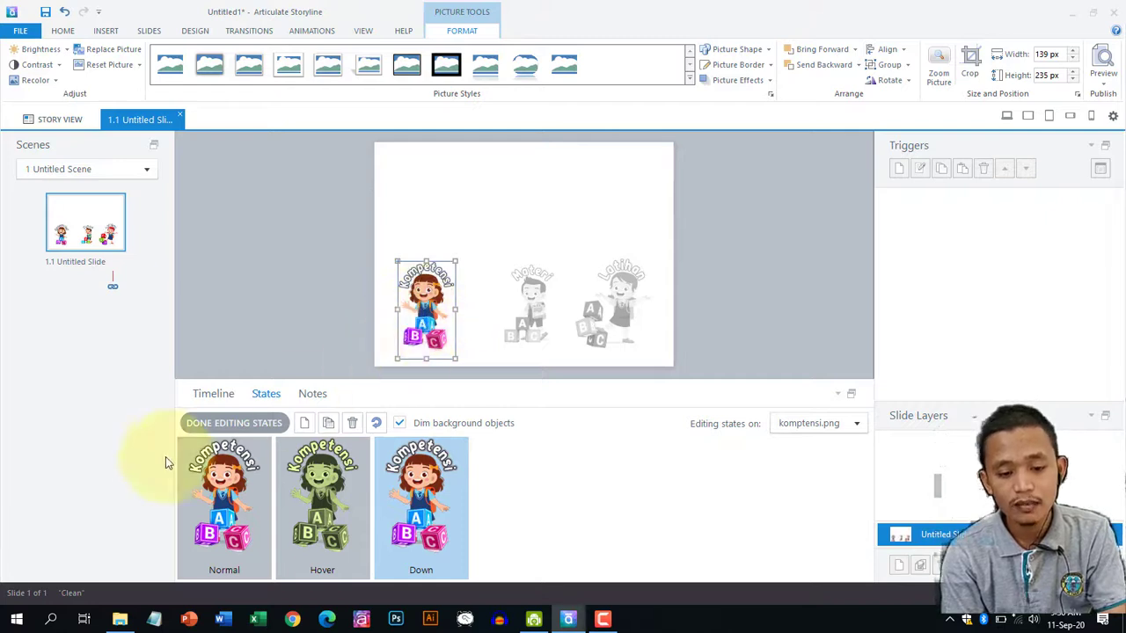
click(231, 426)
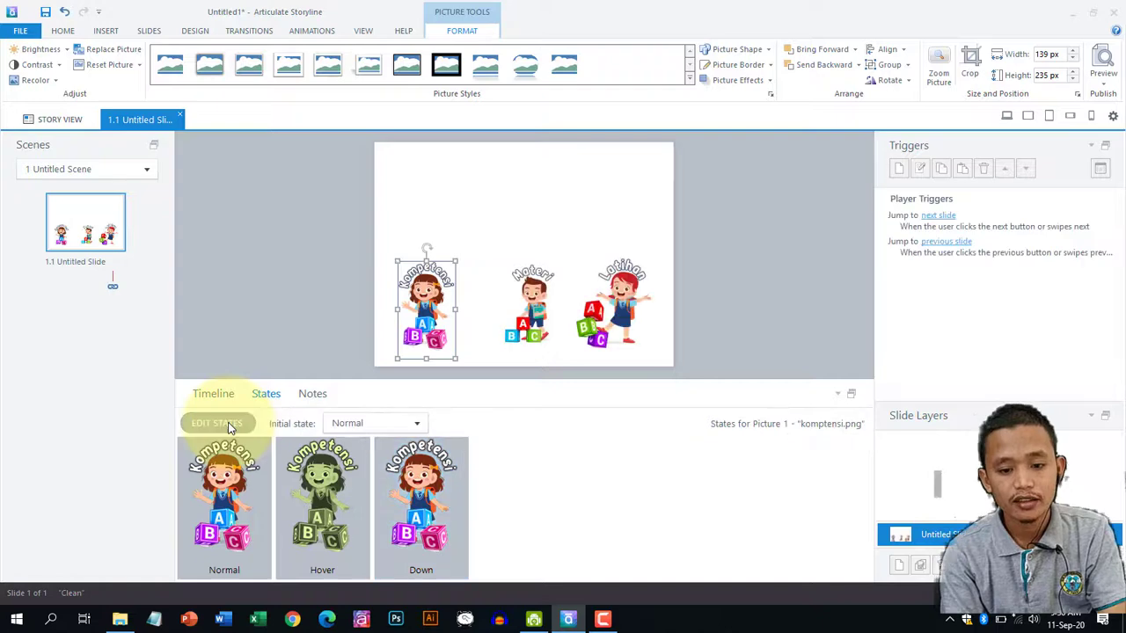
Preview only this slide to test the Kompetensi picture's states, and close the preview.
click(1103, 79)
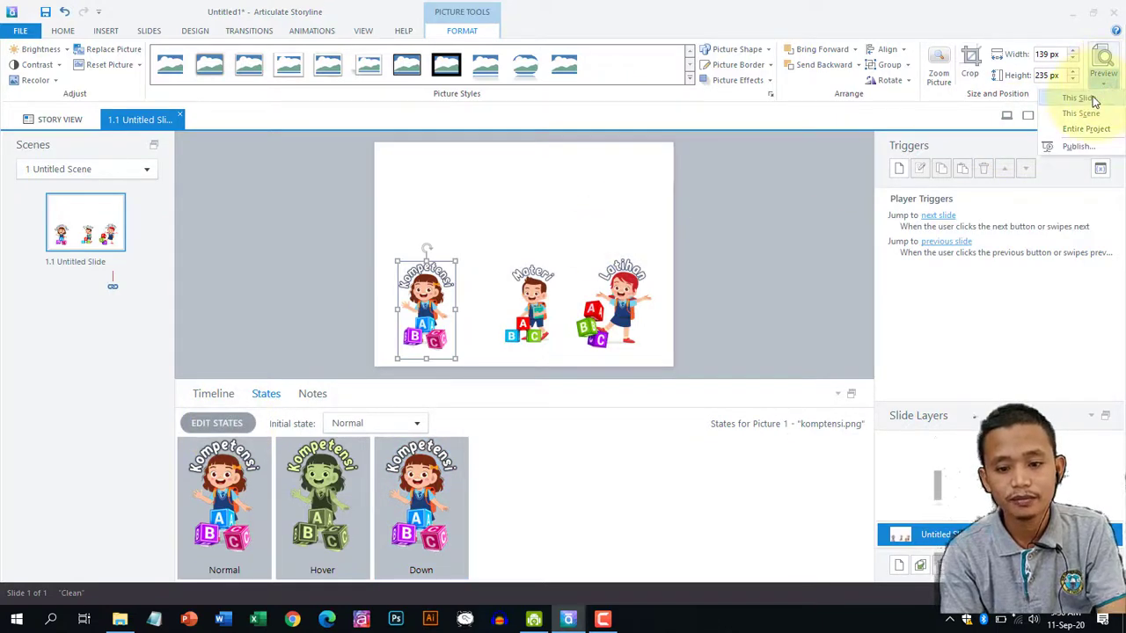
click(1089, 100)
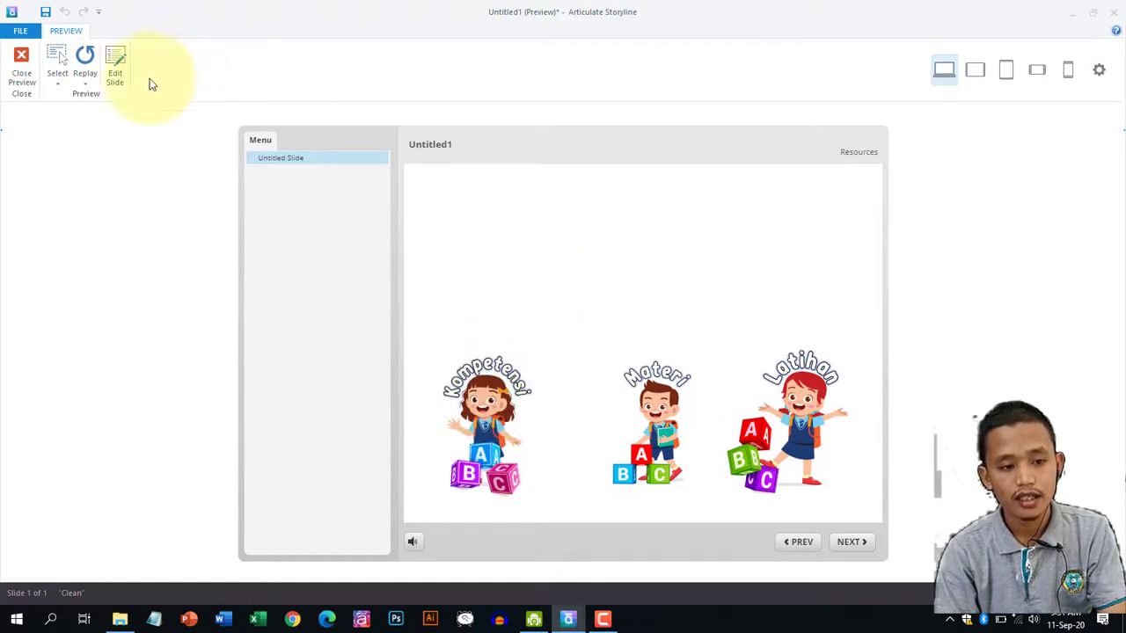
click(22, 70)
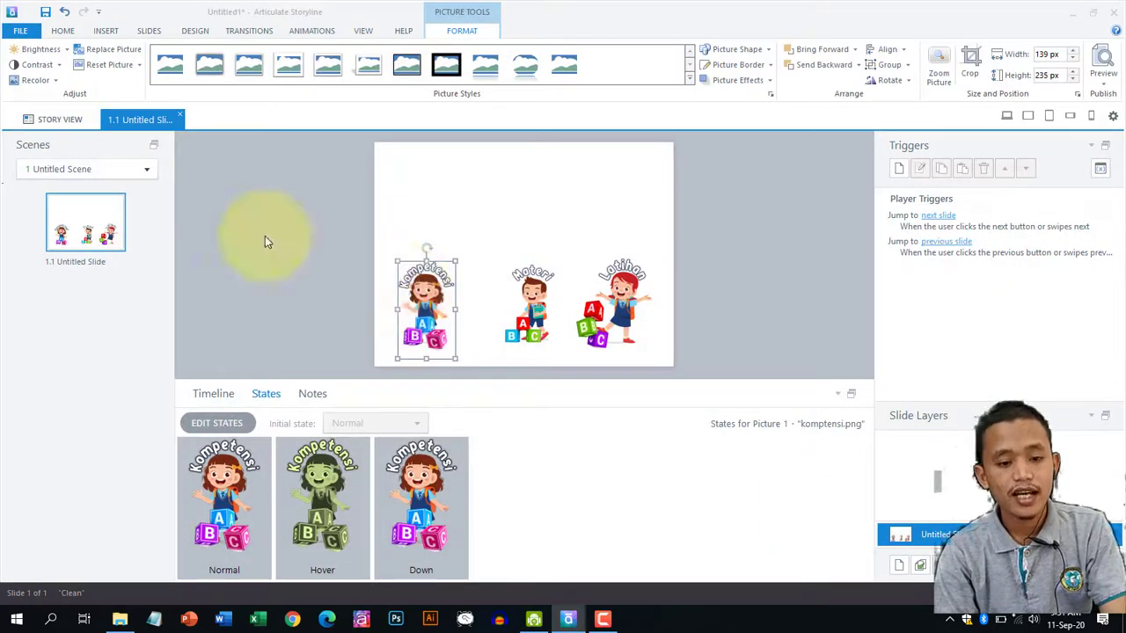
Insert a rounded-corner button of about 64 × 64 px and move it to the slide's upper-right corner.
click(236, 194)
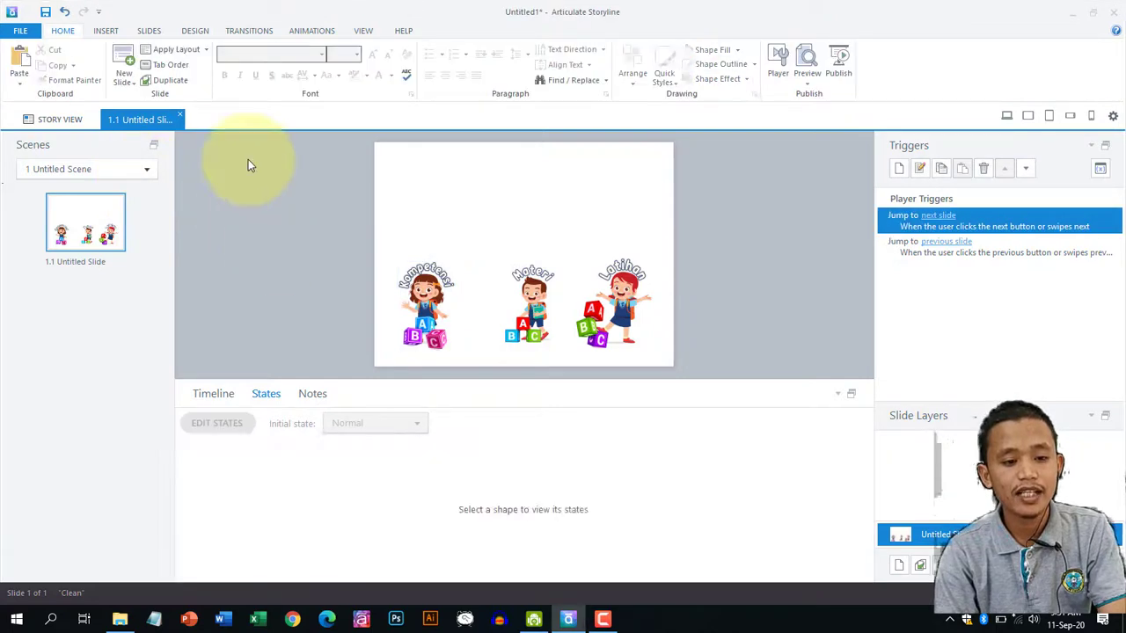
click(106, 32)
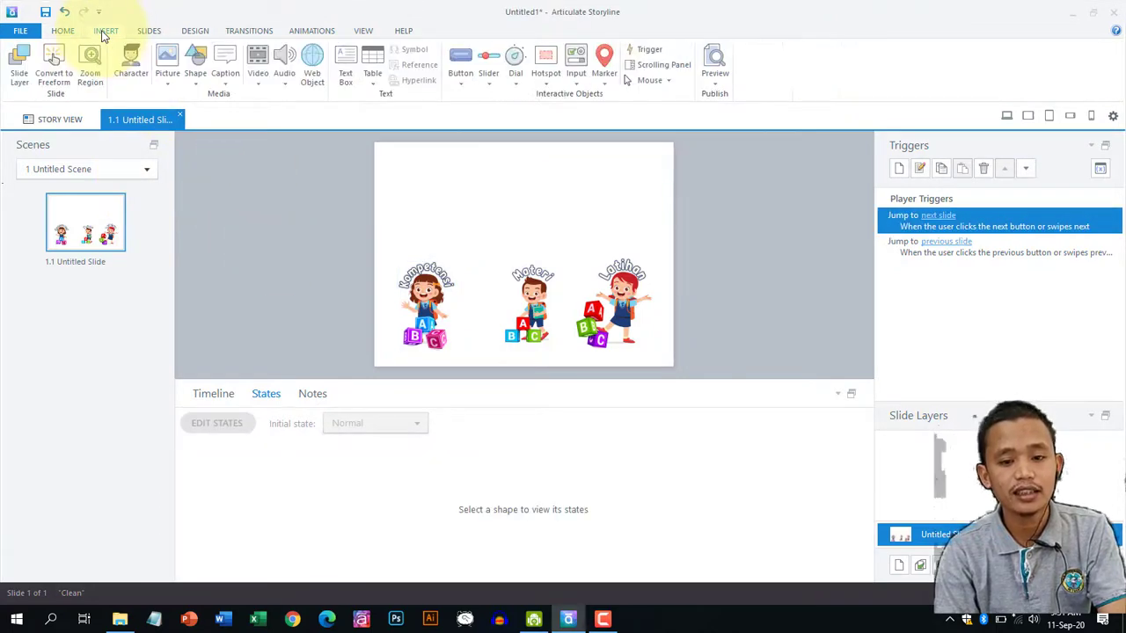
click(463, 84)
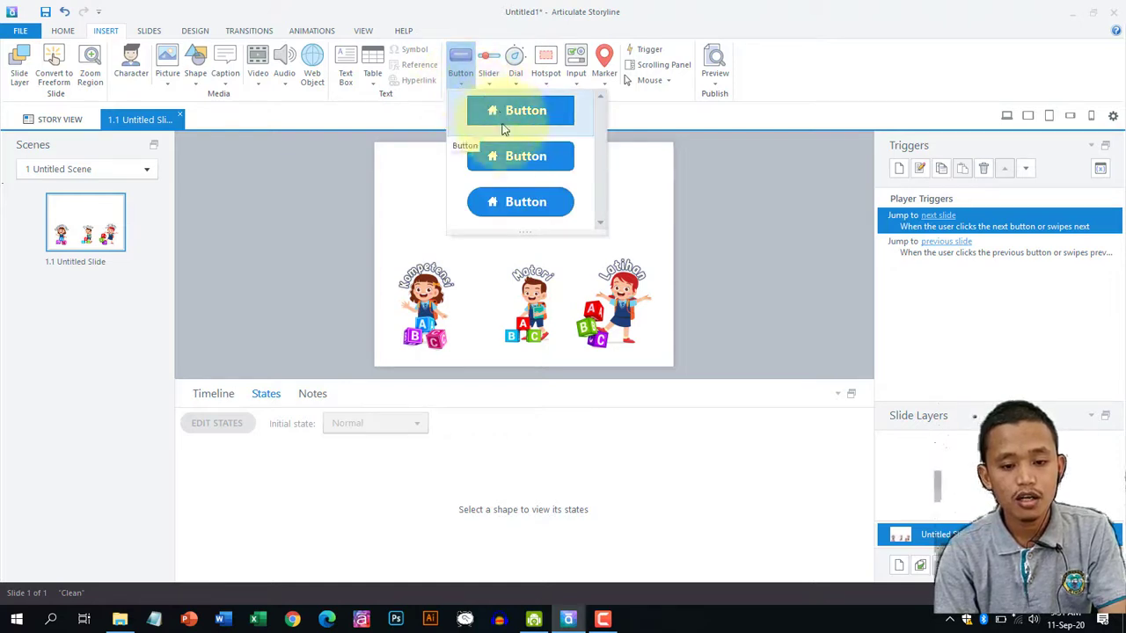
click(510, 158)
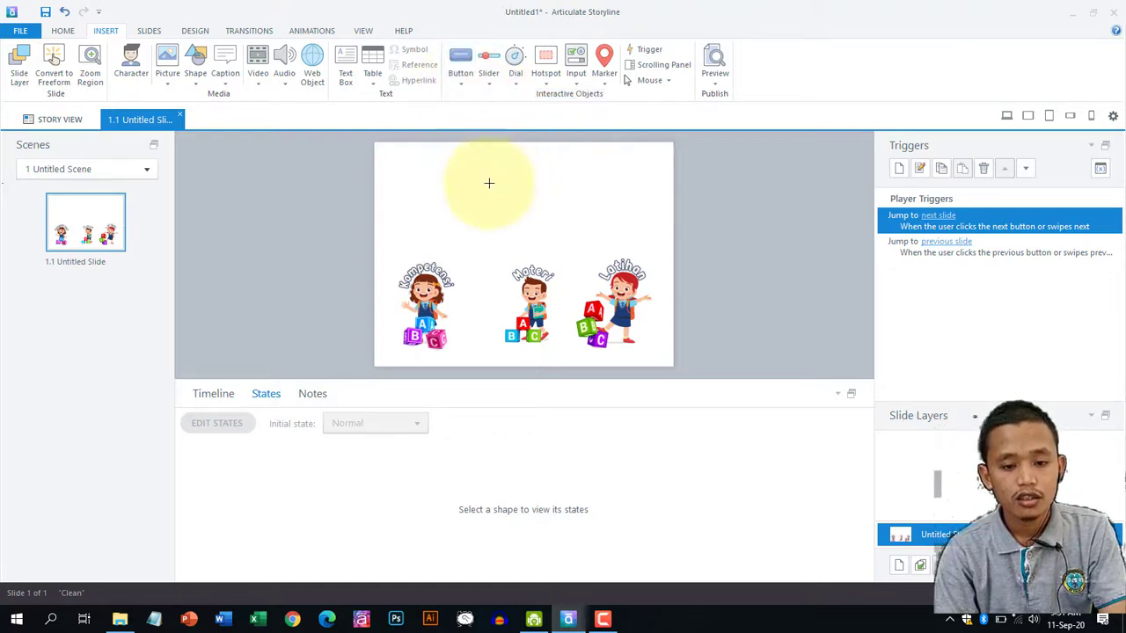
drag(483, 185, 510, 209)
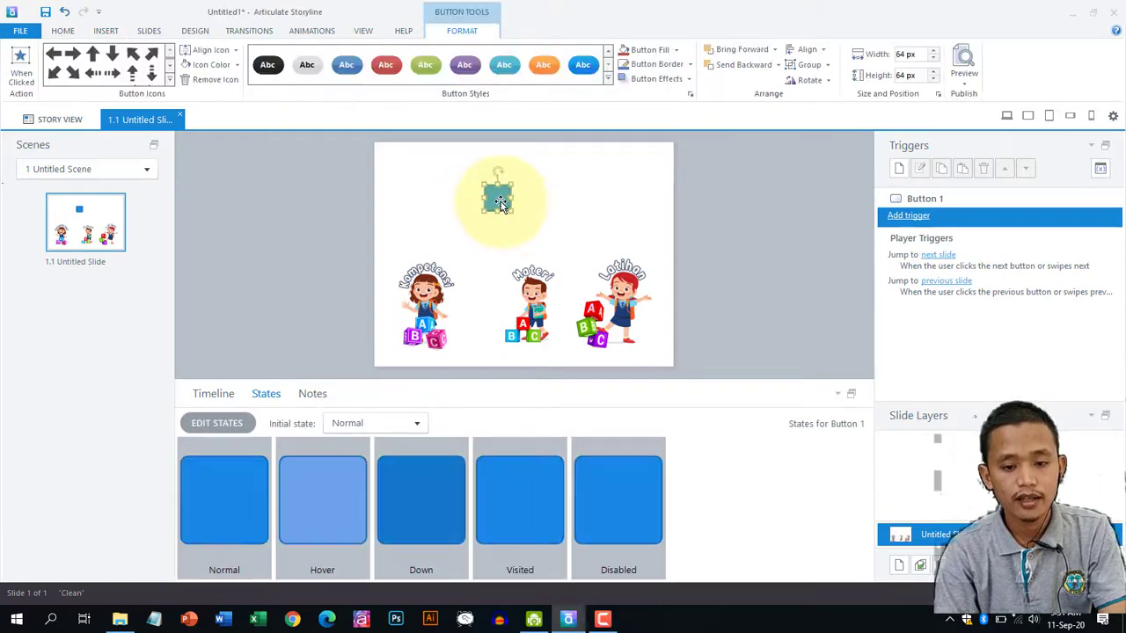
mouse_move(500, 201)
mouse_down()
mouse_move(661, 155)
mouse_move(656, 163)
mouse_up()
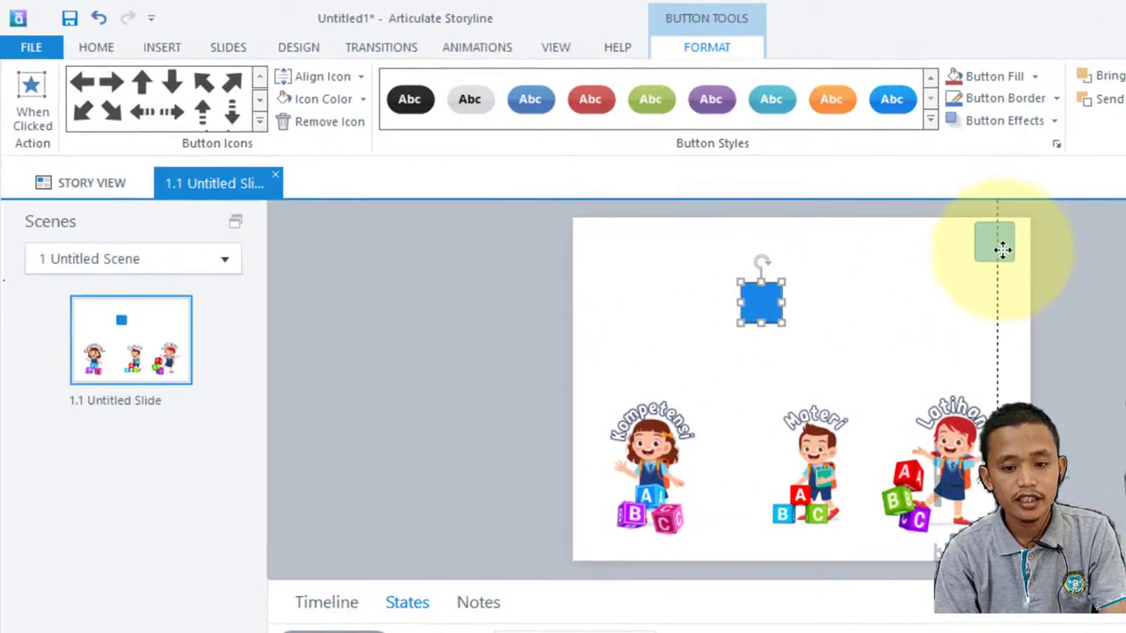
drag(1002, 250, 1000, 248)
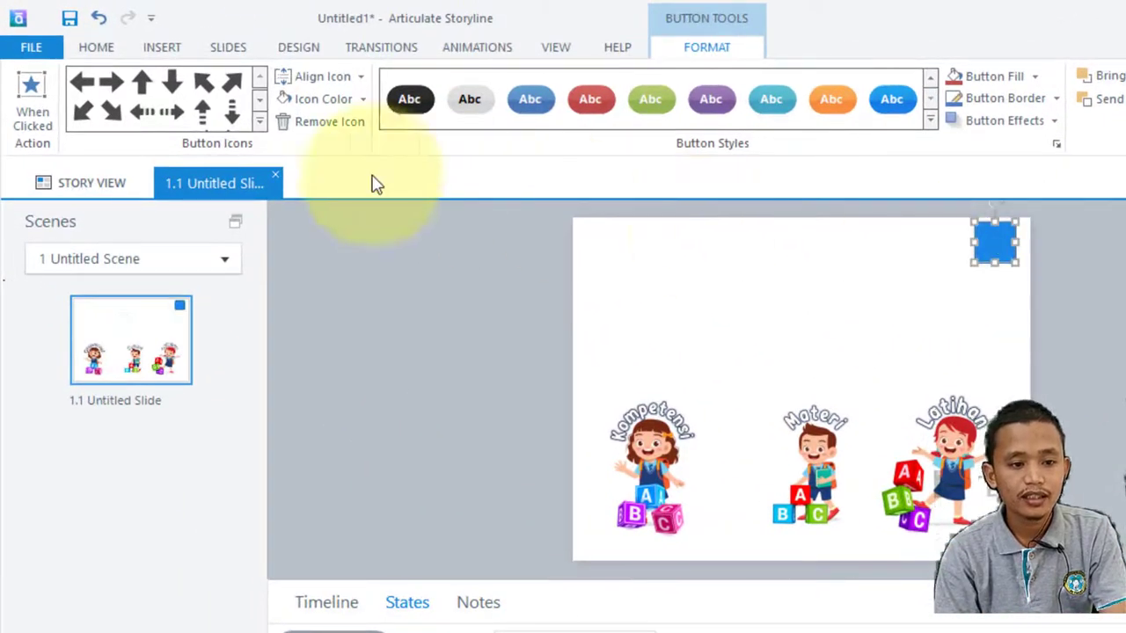
Give the new button the Power icon and enlarge the icon to size 40.
click(261, 124)
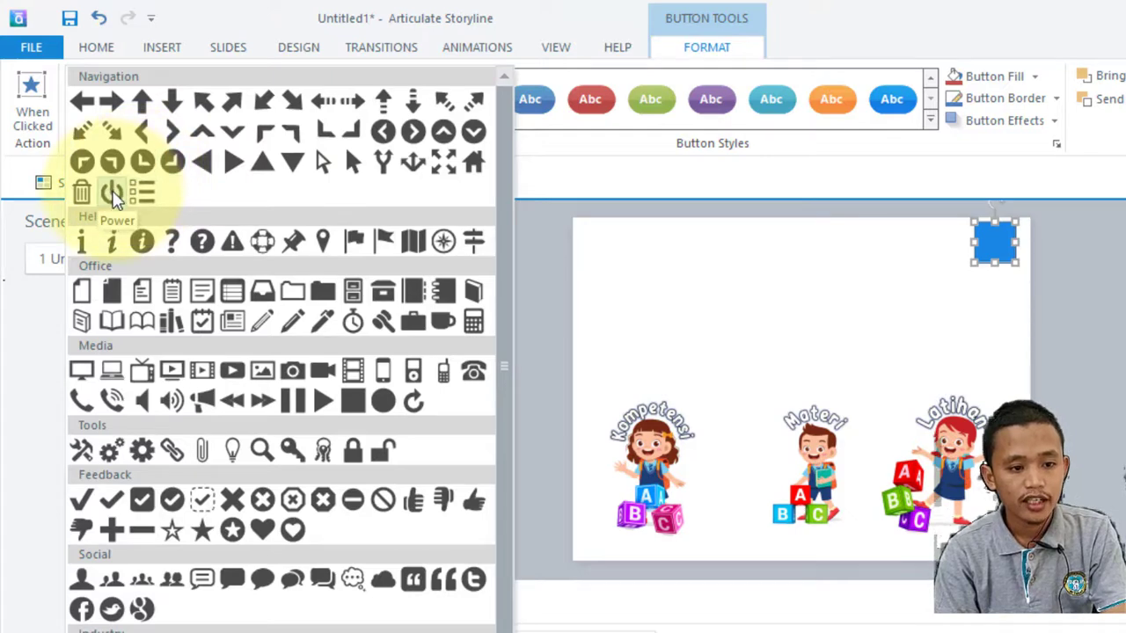
click(112, 193)
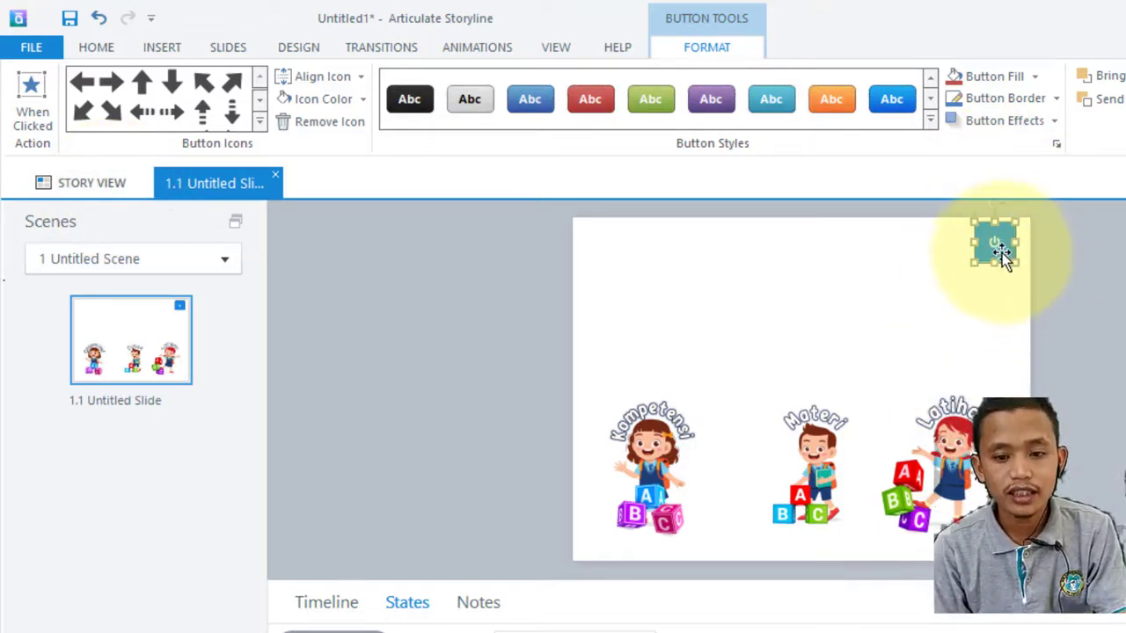
click(109, 48)
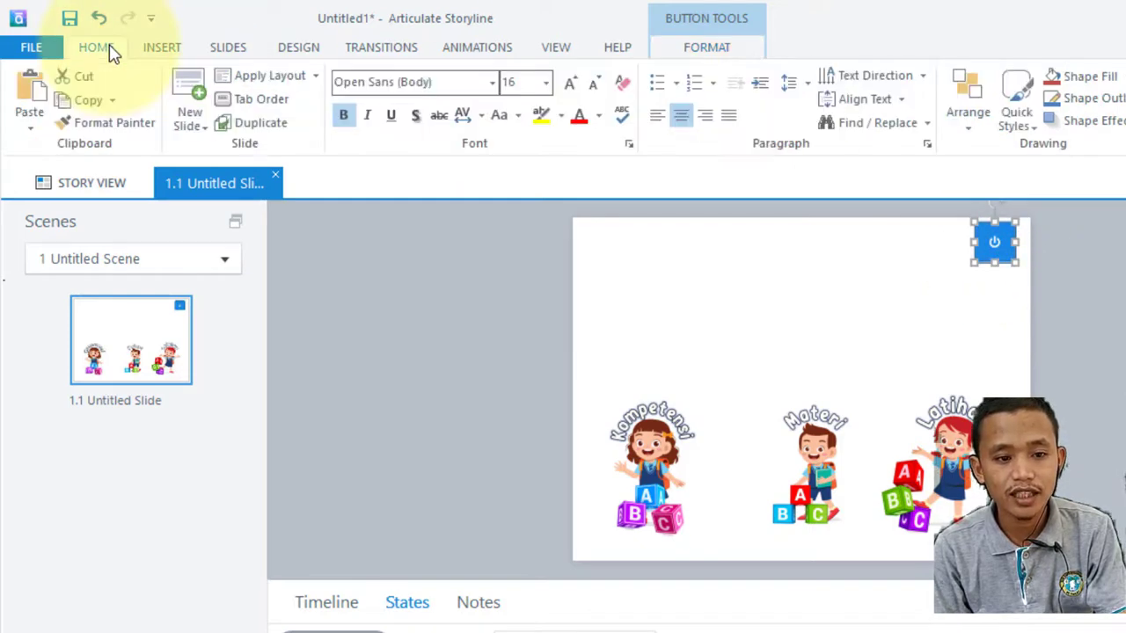
click(570, 84)
click(570, 85)
click(570, 84)
click(570, 84)
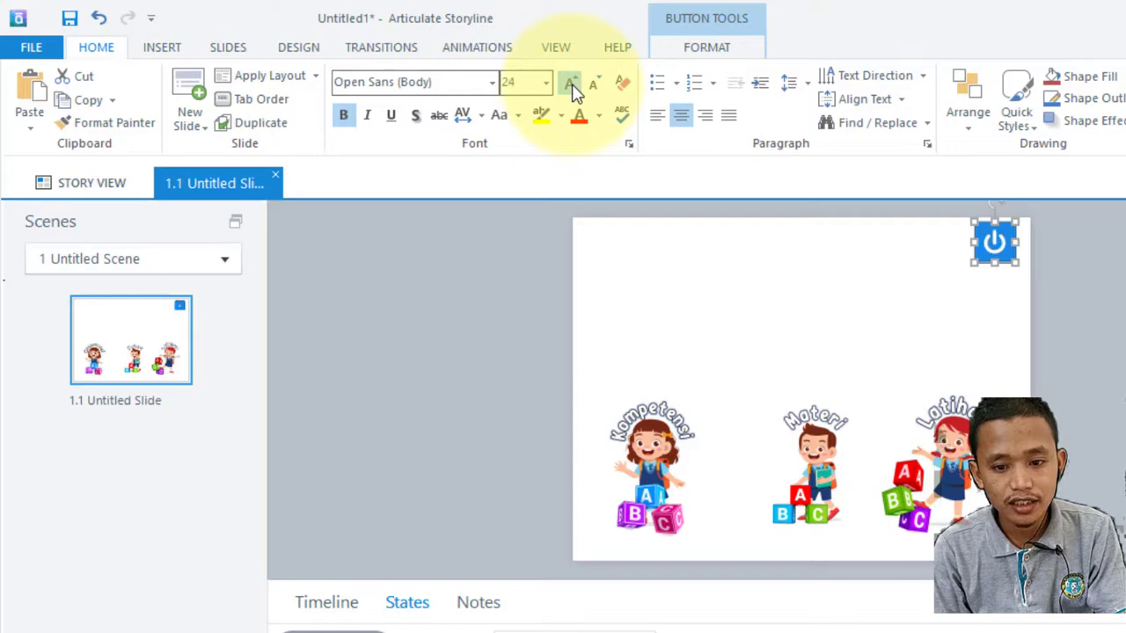
click(570, 85)
click(570, 85)
click(570, 84)
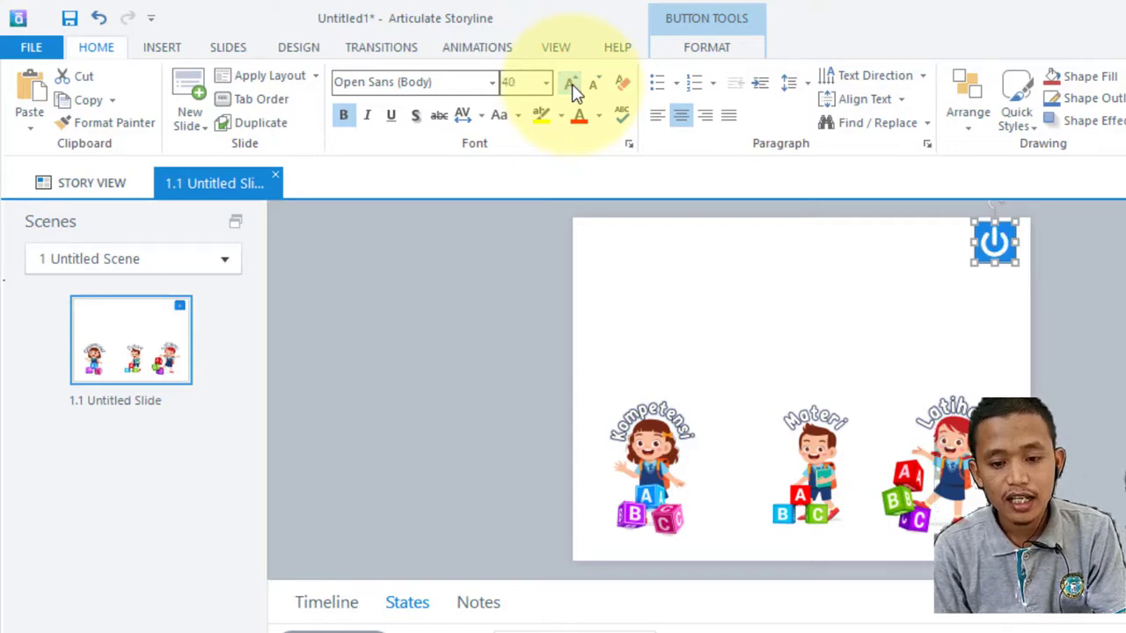
Examine the power button's ready-made Hover, Down, Visited and Disabled states.
click(163, 44)
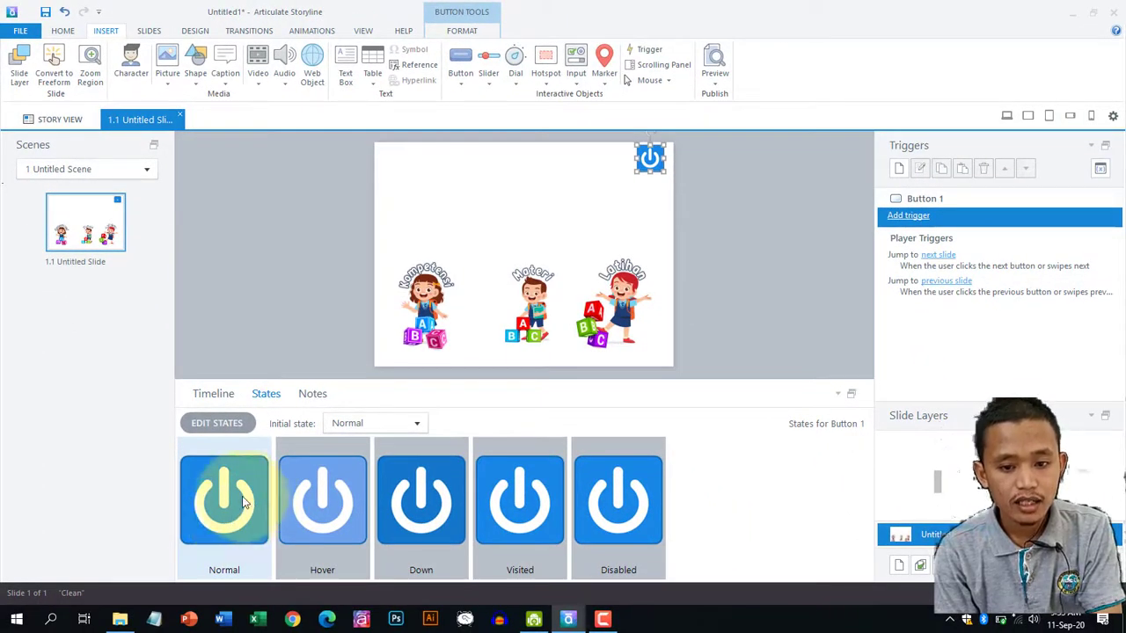
click(324, 508)
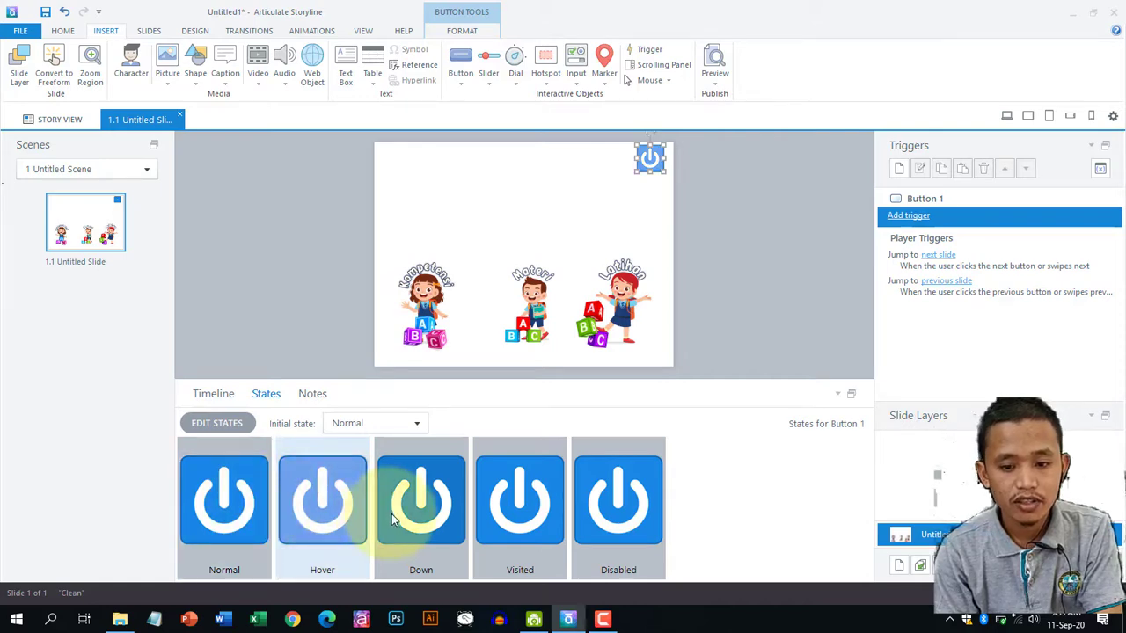
click(421, 510)
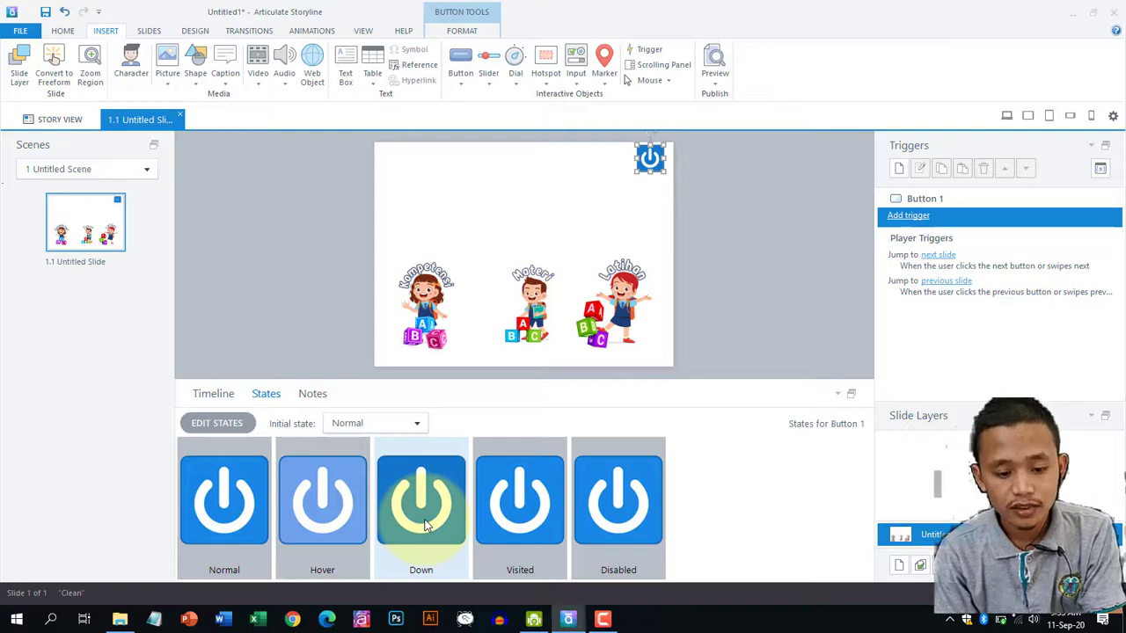
click(528, 512)
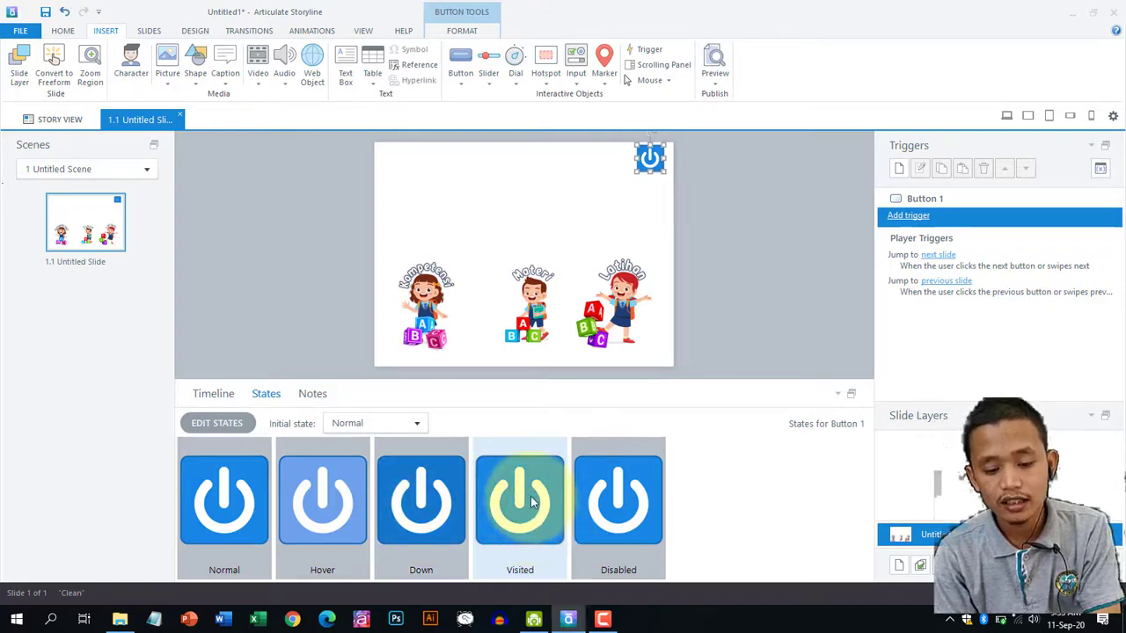
click(630, 518)
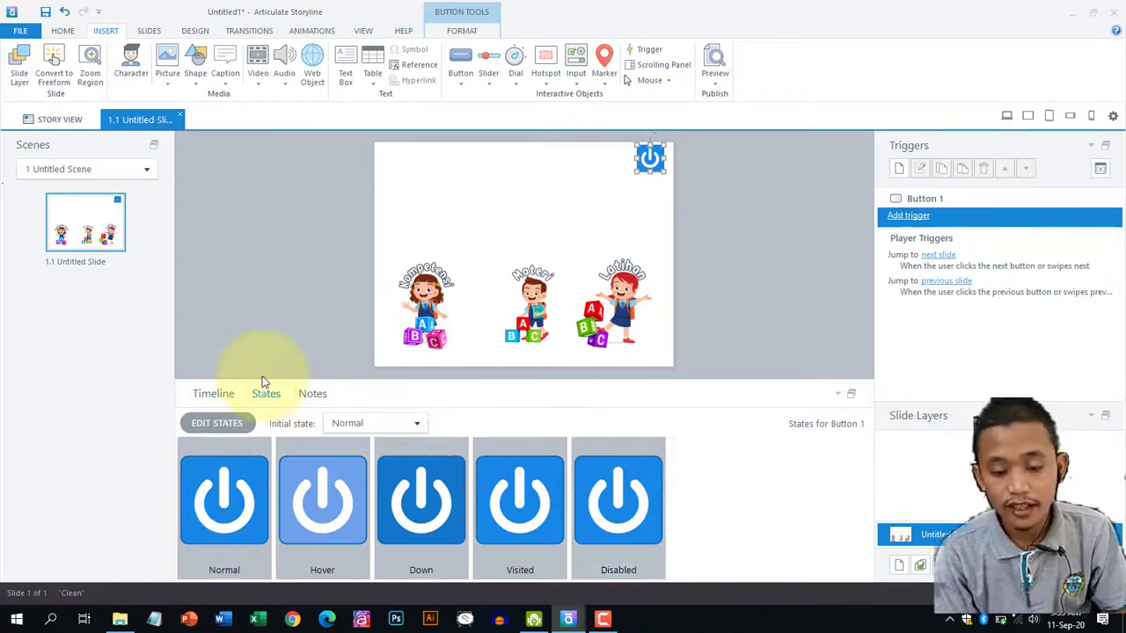
Apply the orange button style to the power button's Hover state and finish editing its states.
click(211, 424)
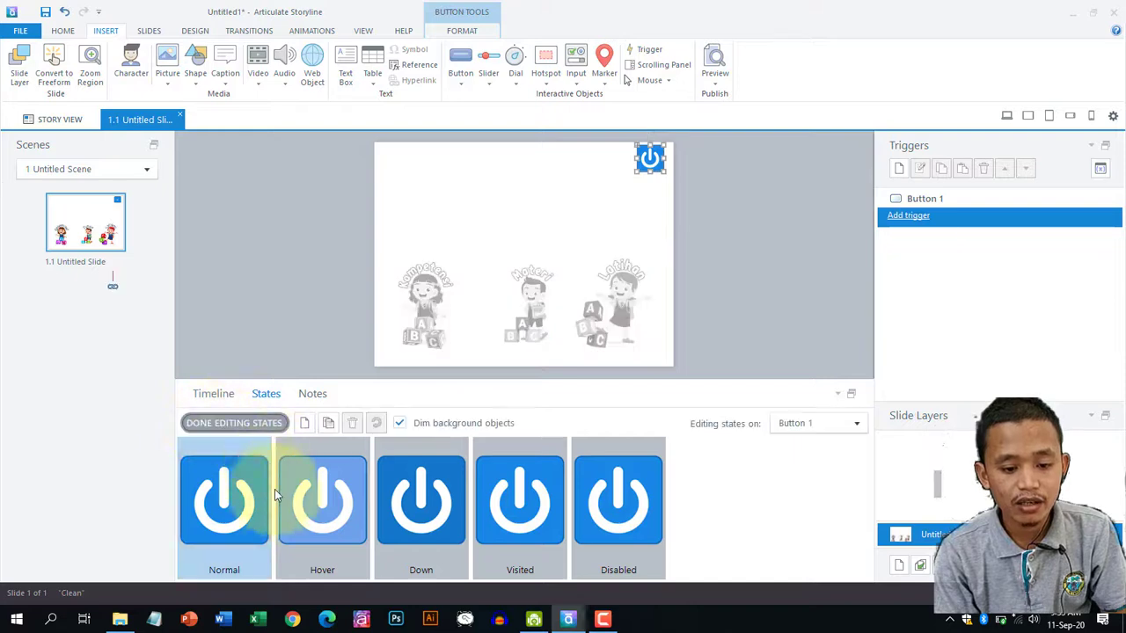
click(321, 497)
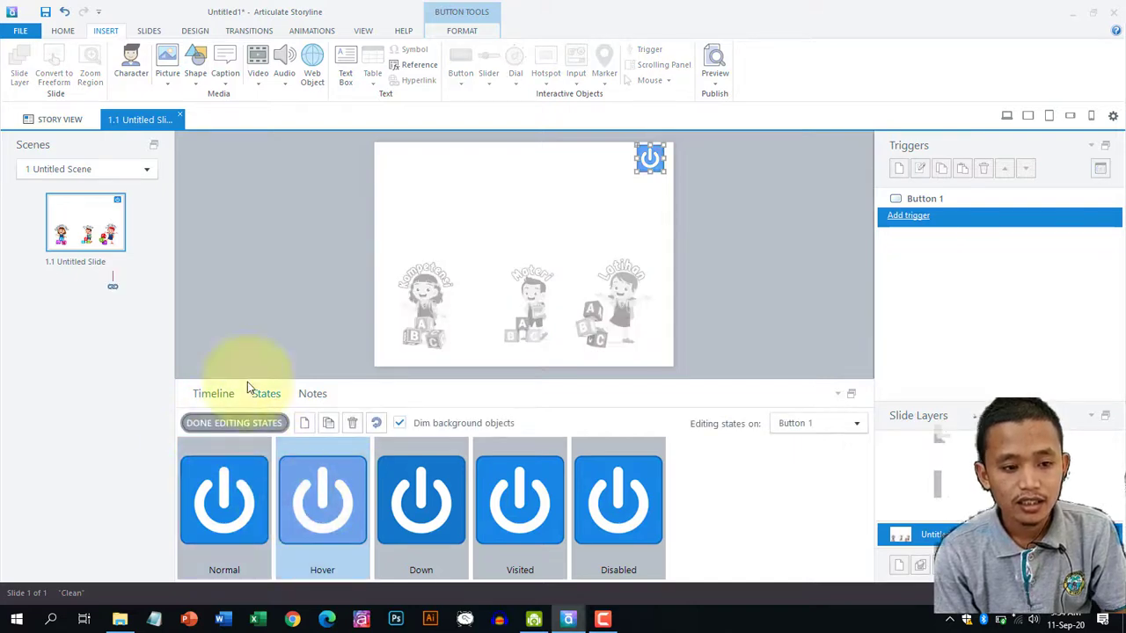
click(469, 31)
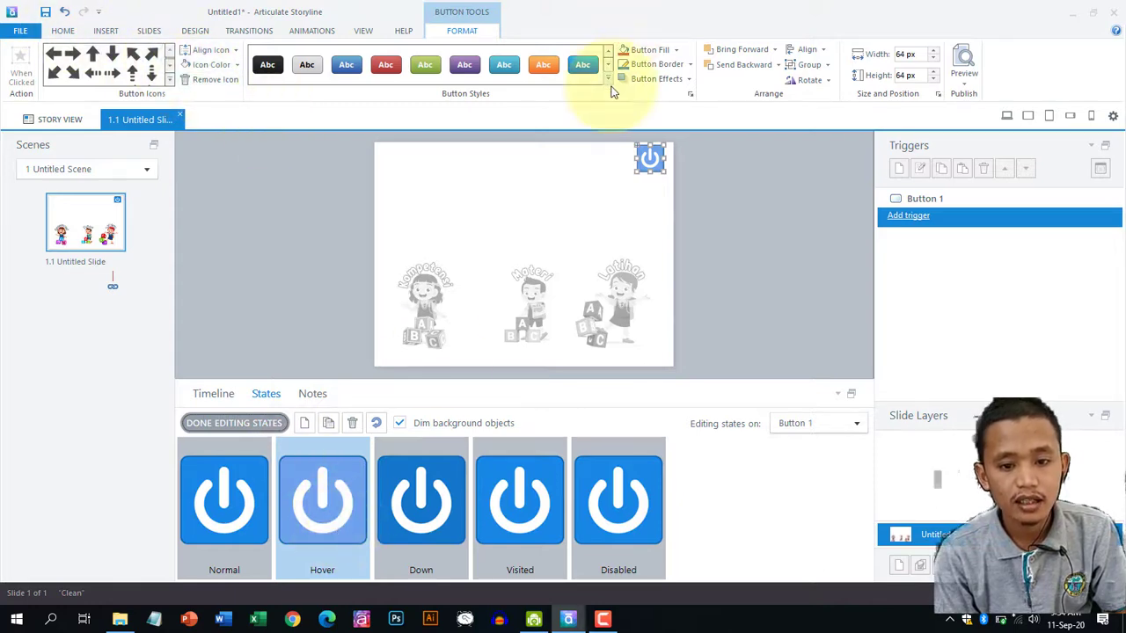
click(539, 69)
click(204, 423)
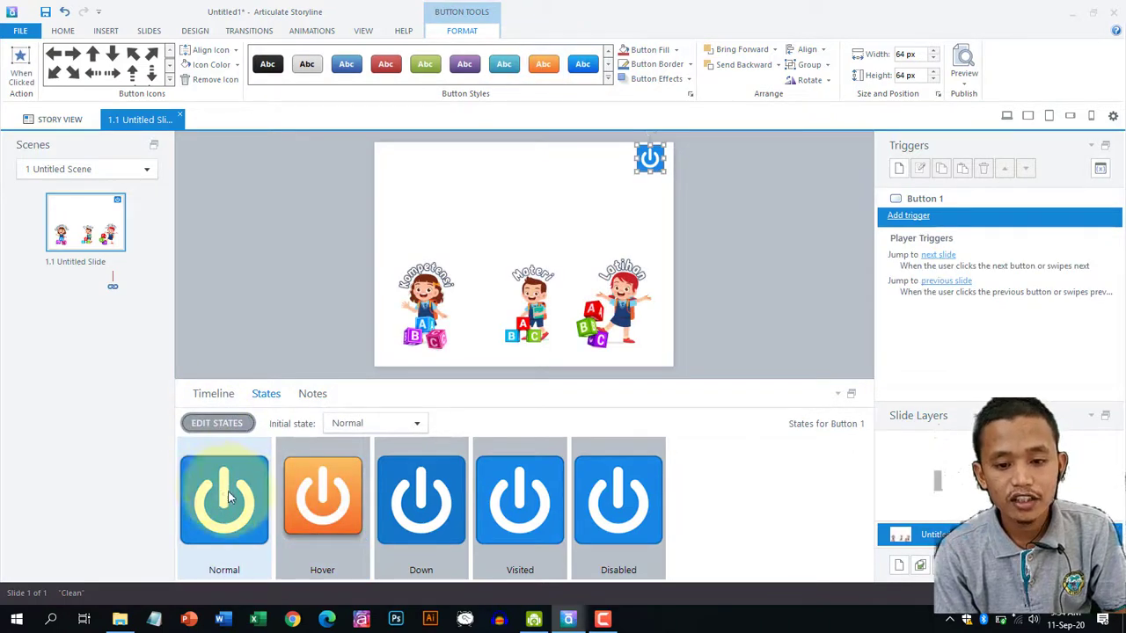
Compare the power button's Normal and Hover states and check the button's place on the timeline.
click(330, 500)
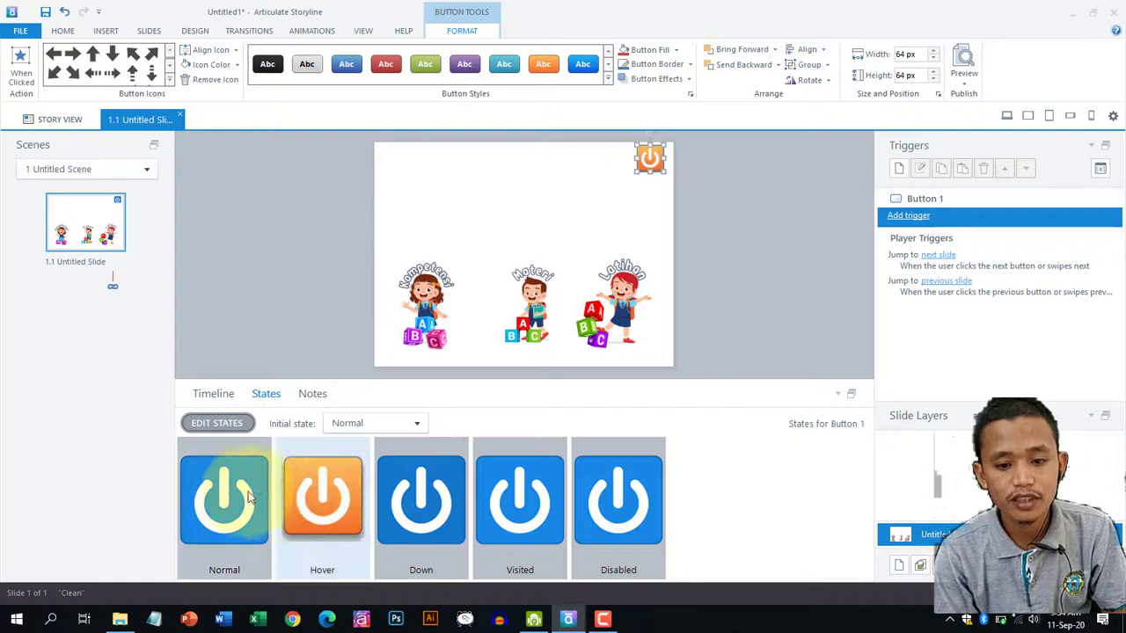
click(225, 498)
click(305, 495)
click(231, 500)
click(324, 501)
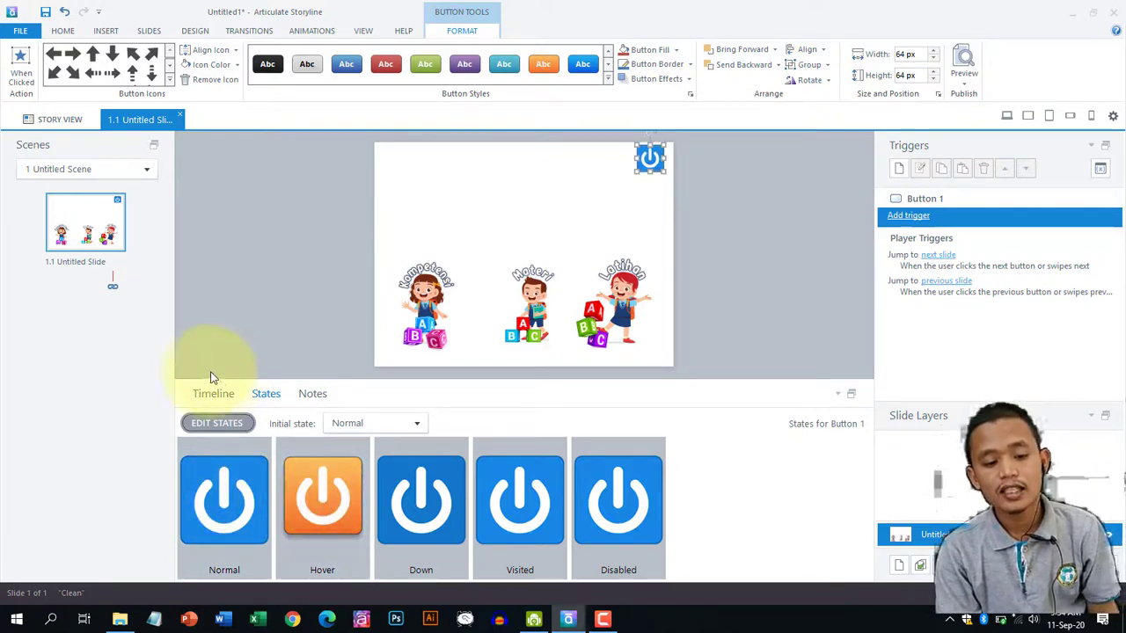
click(211, 394)
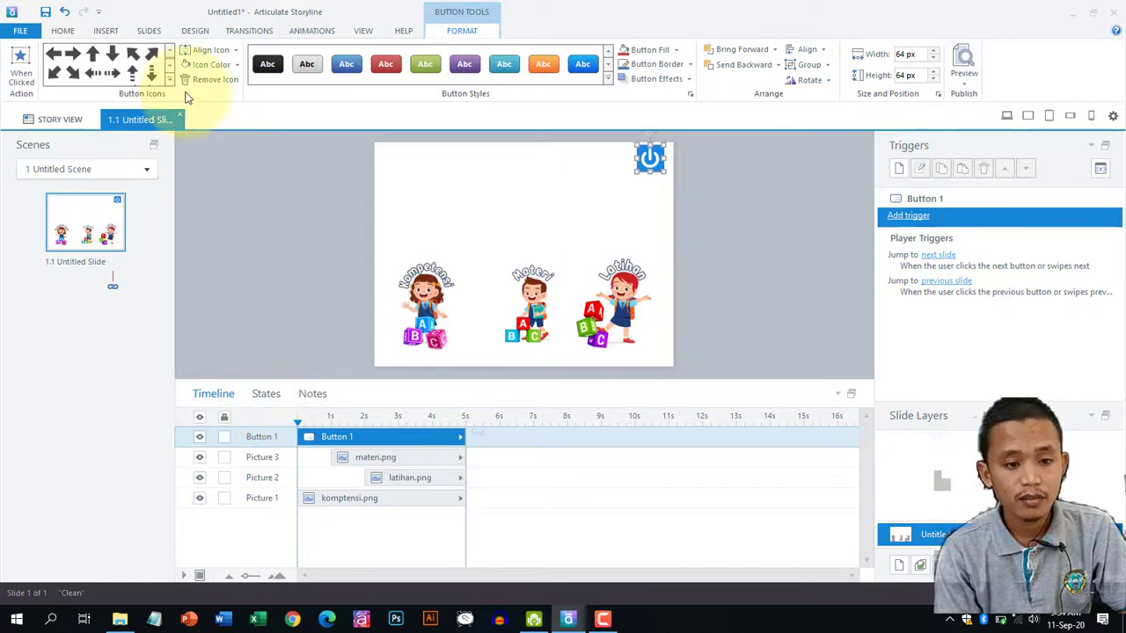
click(106, 32)
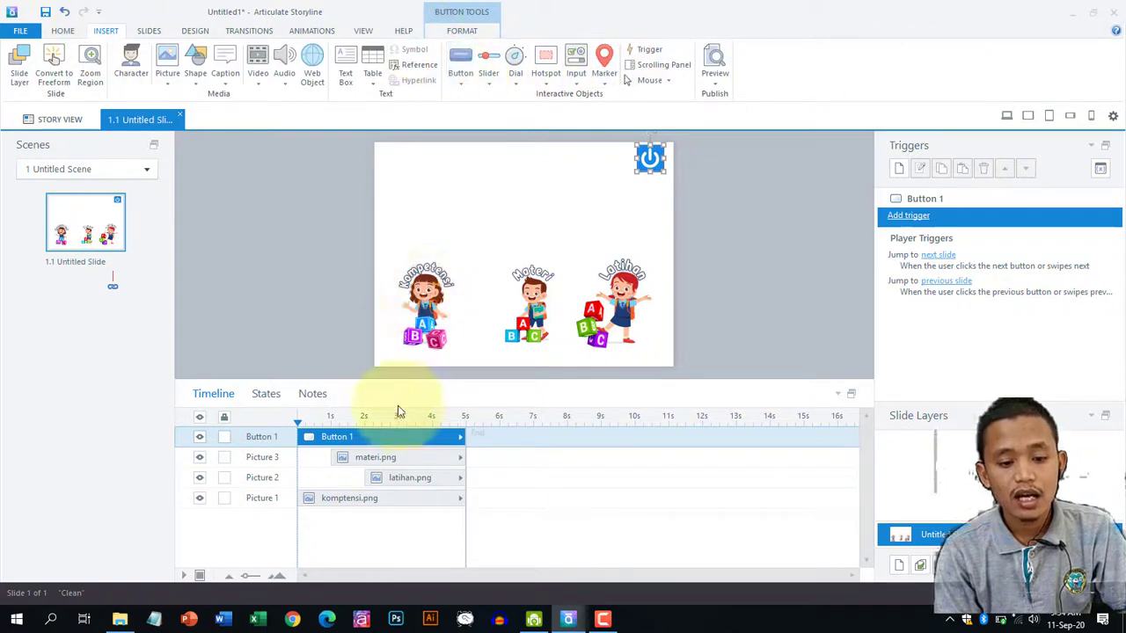
click(265, 395)
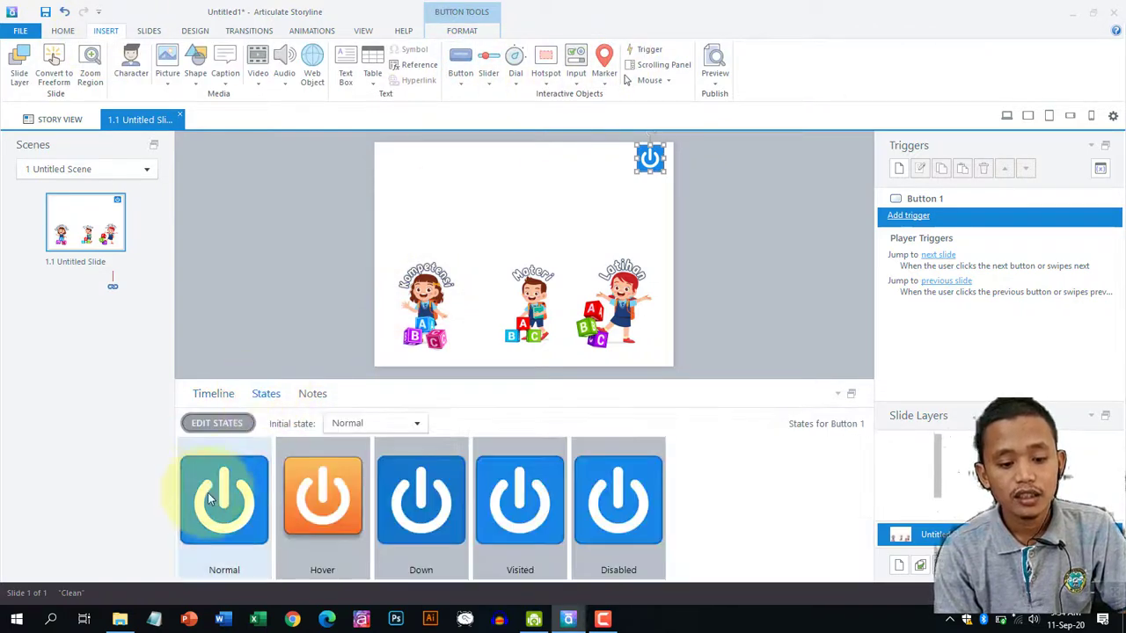
click(342, 513)
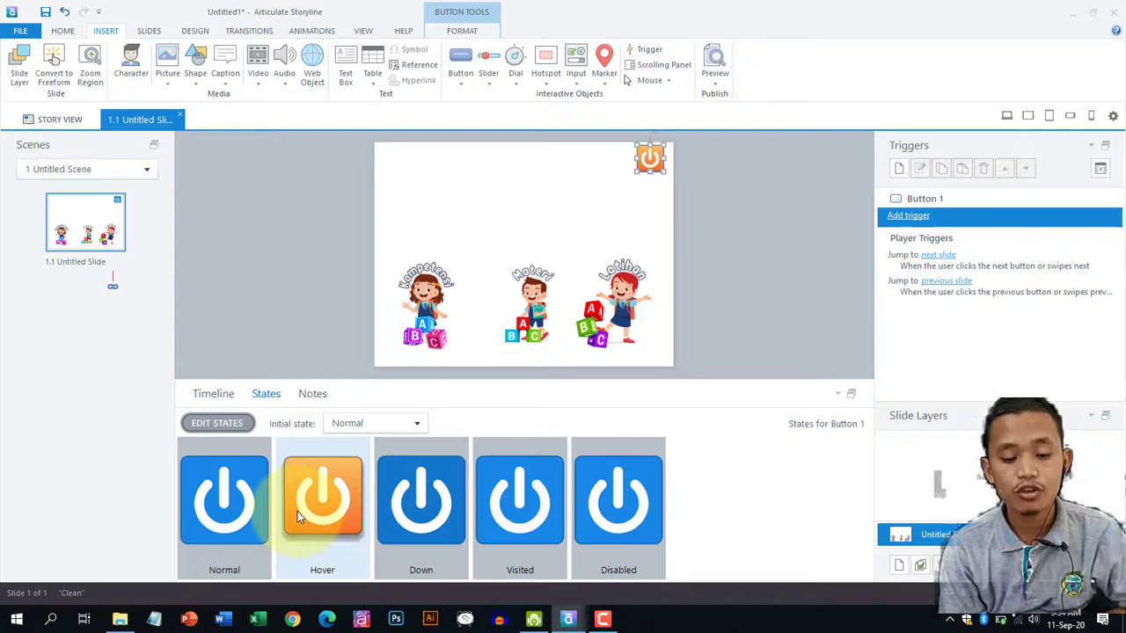
Rename the first slide home and add three new blank slides after it.
click(780, 205)
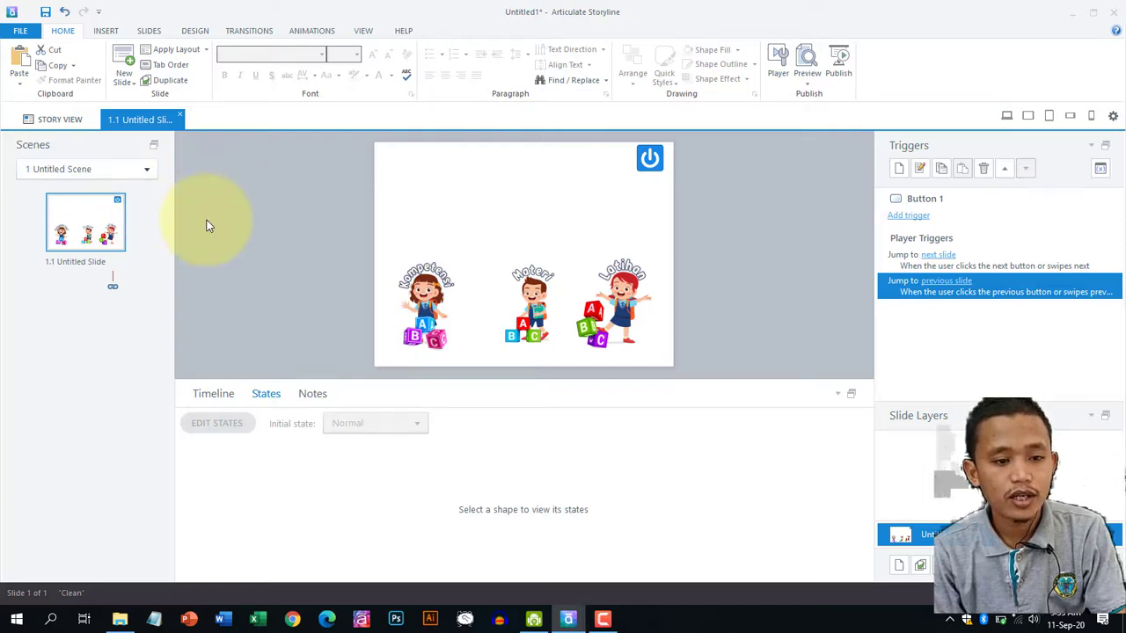
click(130, 66)
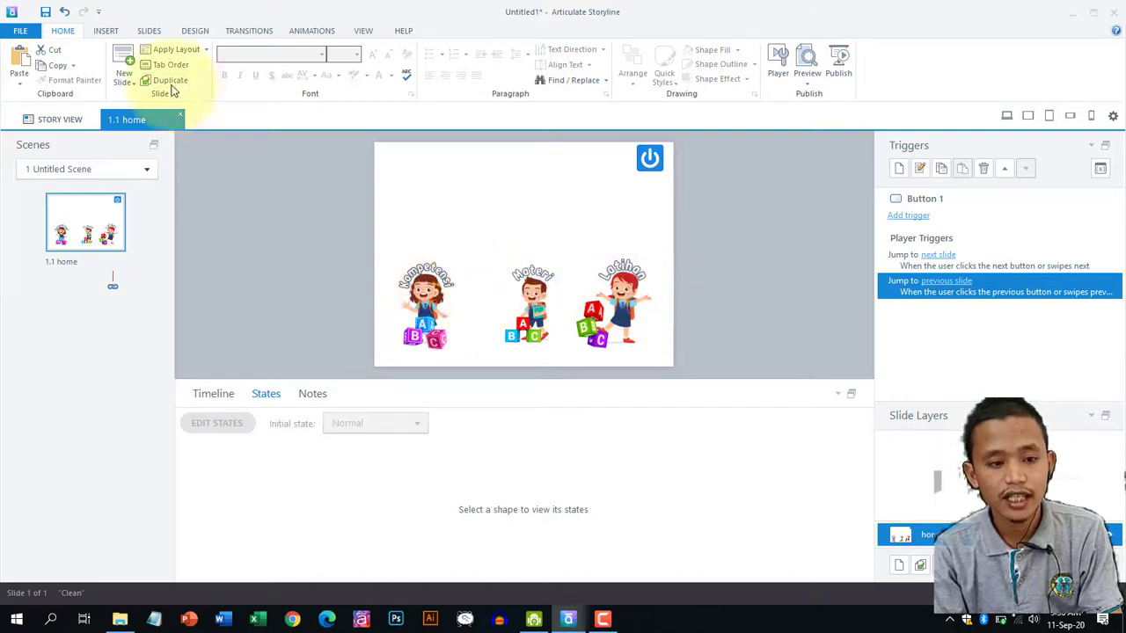
click(124, 59)
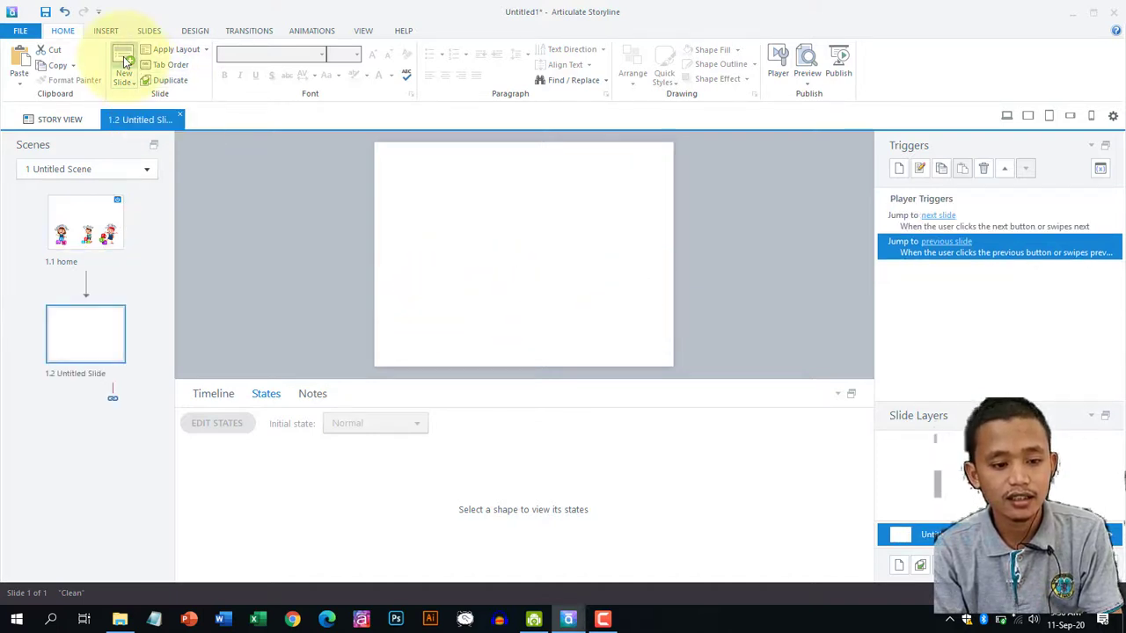
click(124, 59)
click(124, 59)
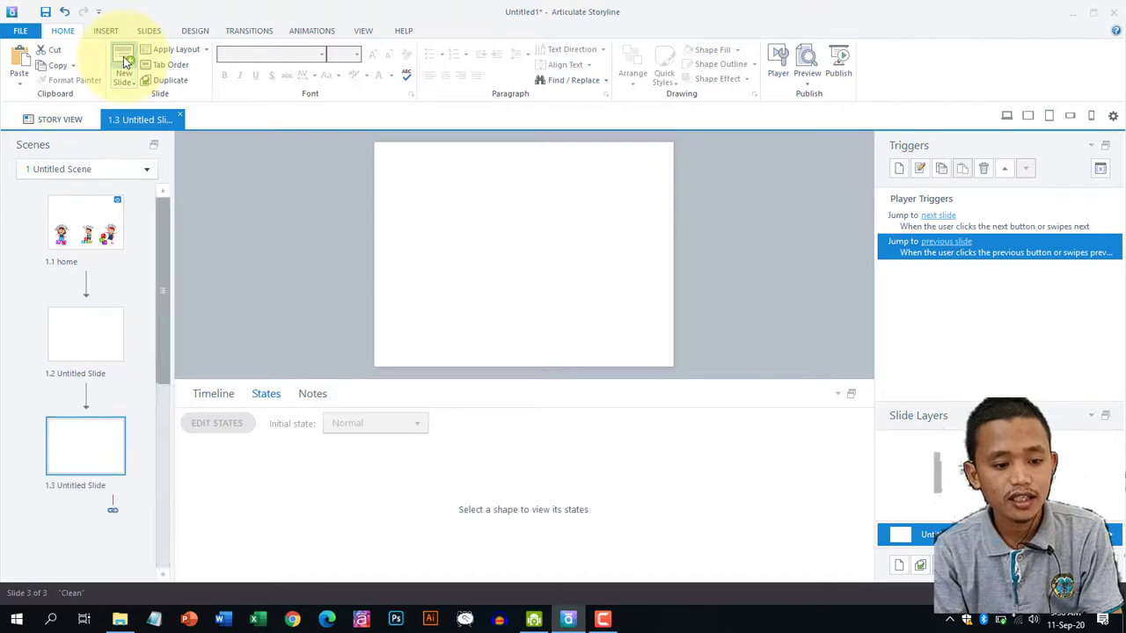
Rename the second slide kompetensi and the third slide materi.
drag(160, 434, 176, 252)
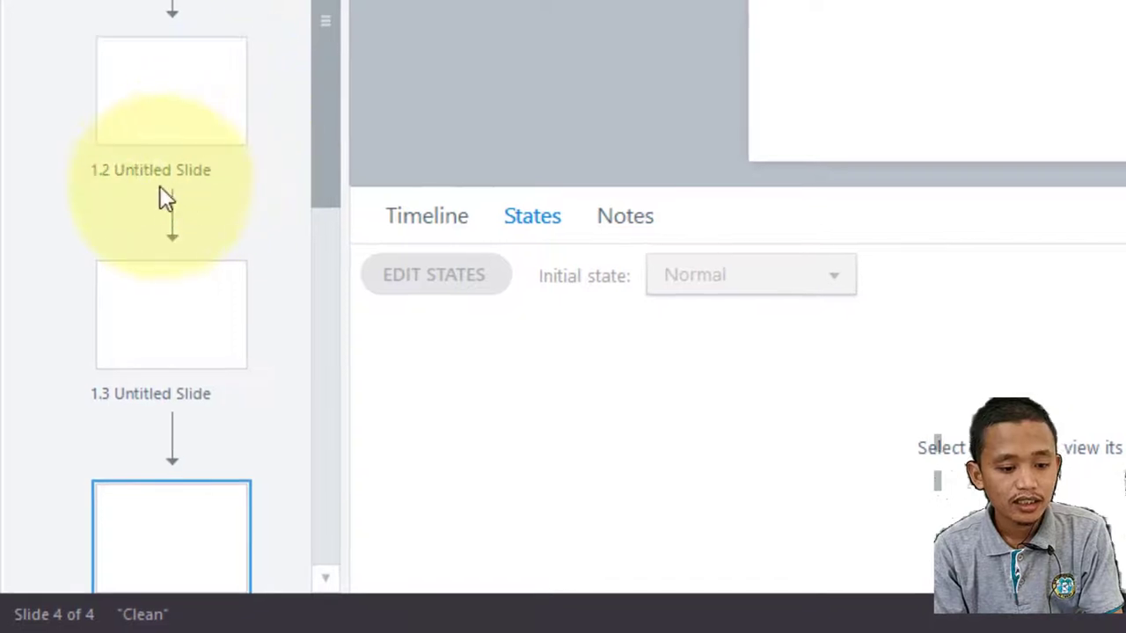
double_click(105, 308)
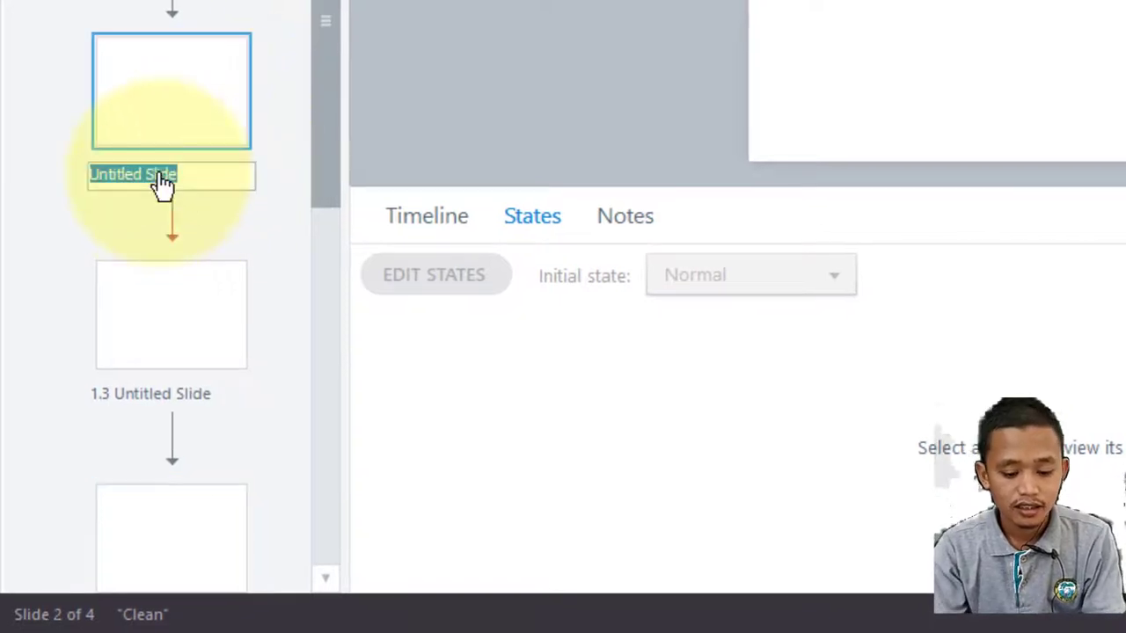
text(kompetensi)
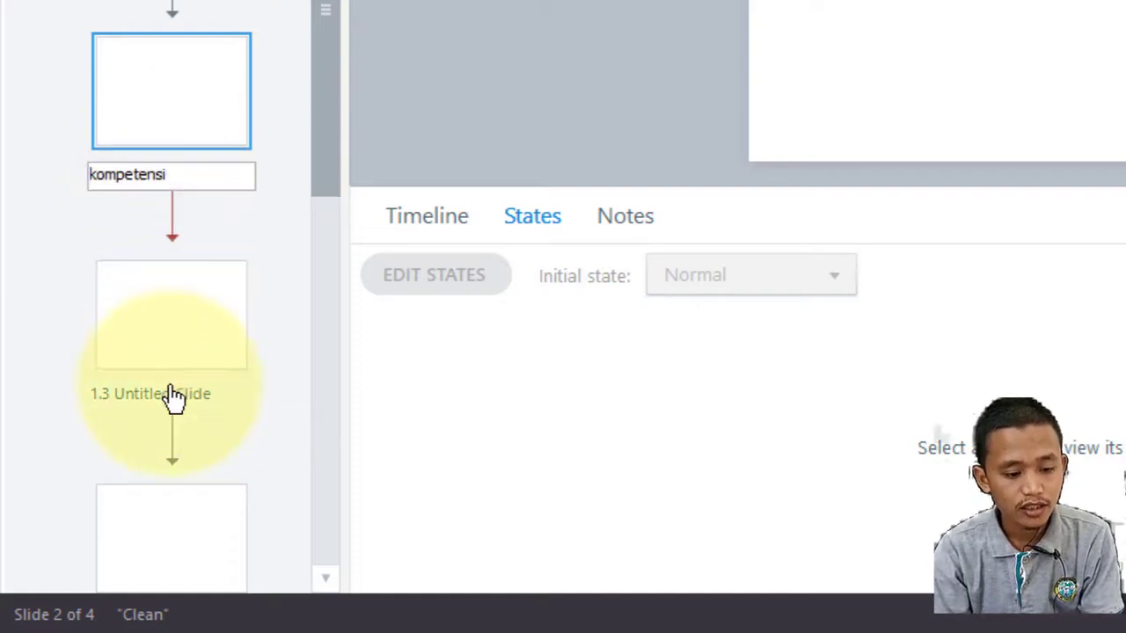
click(173, 396)
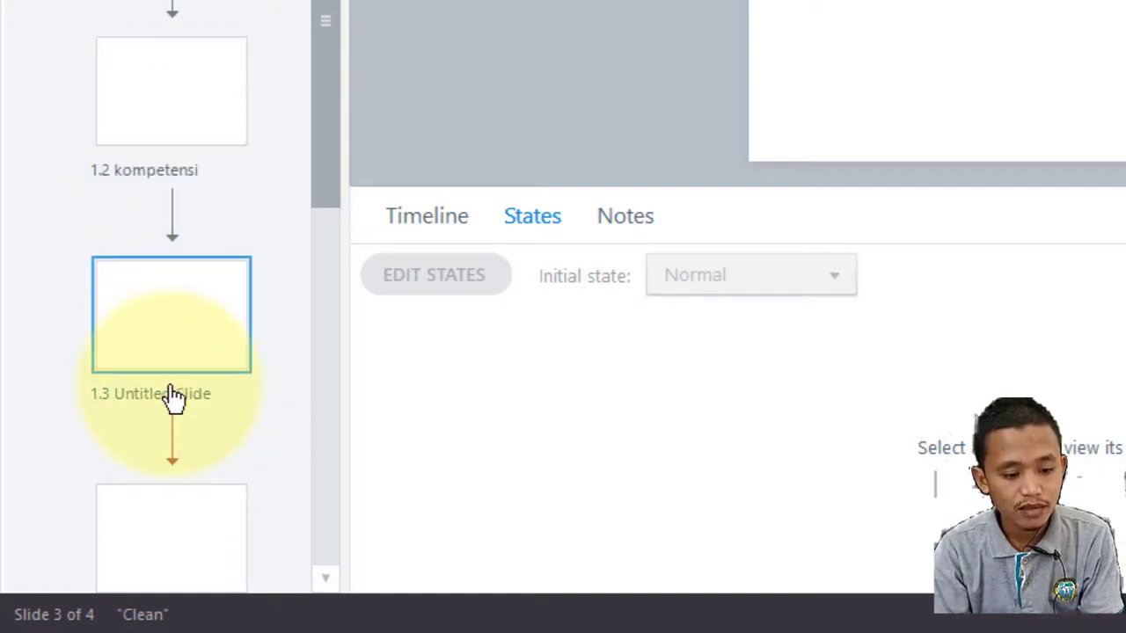
double_click(173, 402)
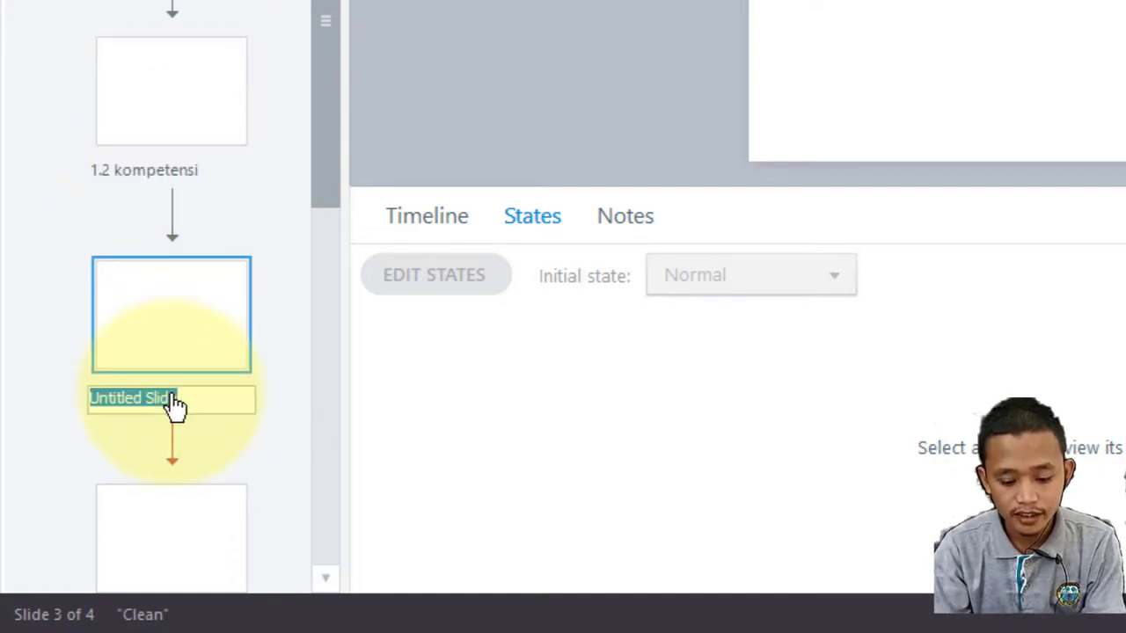
text(materi)
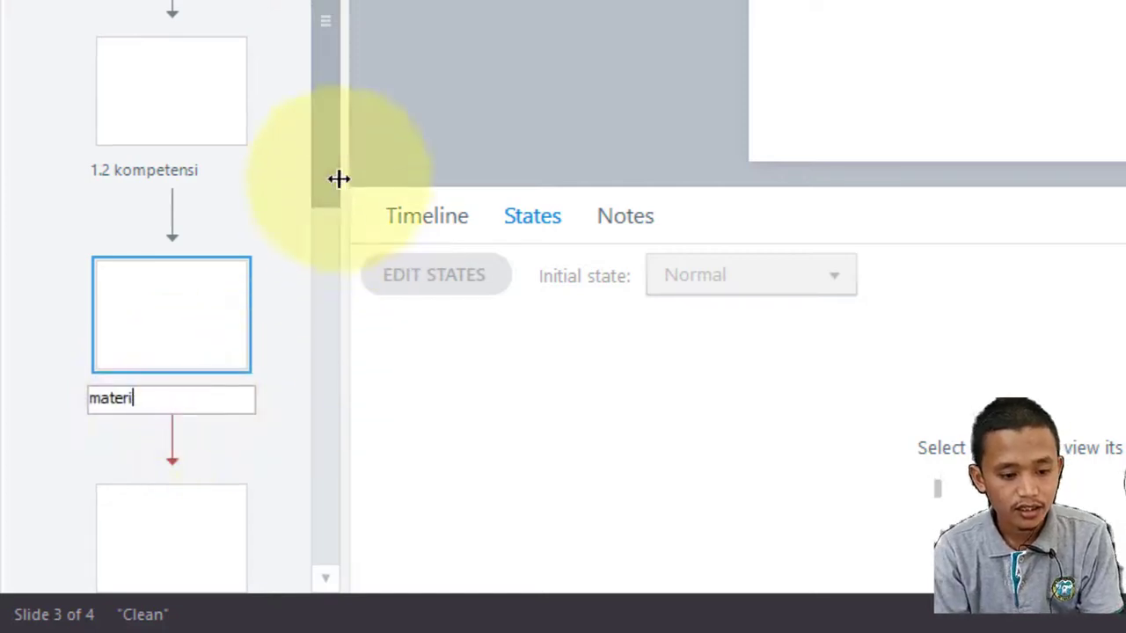
Rename the fourth slide latihan.
drag(327, 172, 320, 367)
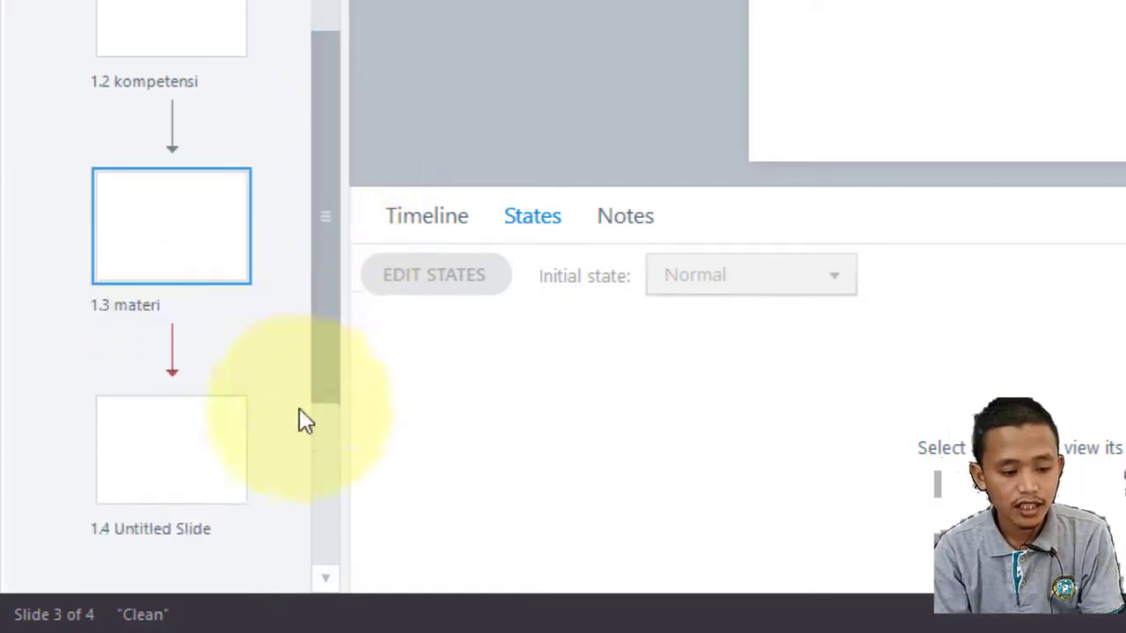
double_click(150, 531)
text(la)
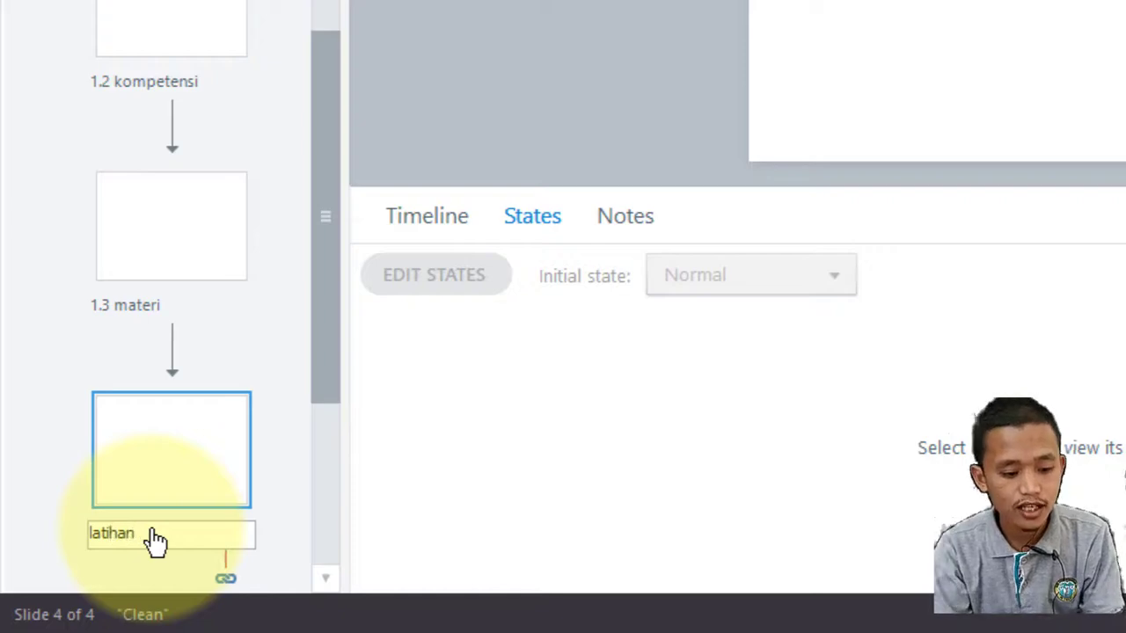
text(tihan)
key(Return)
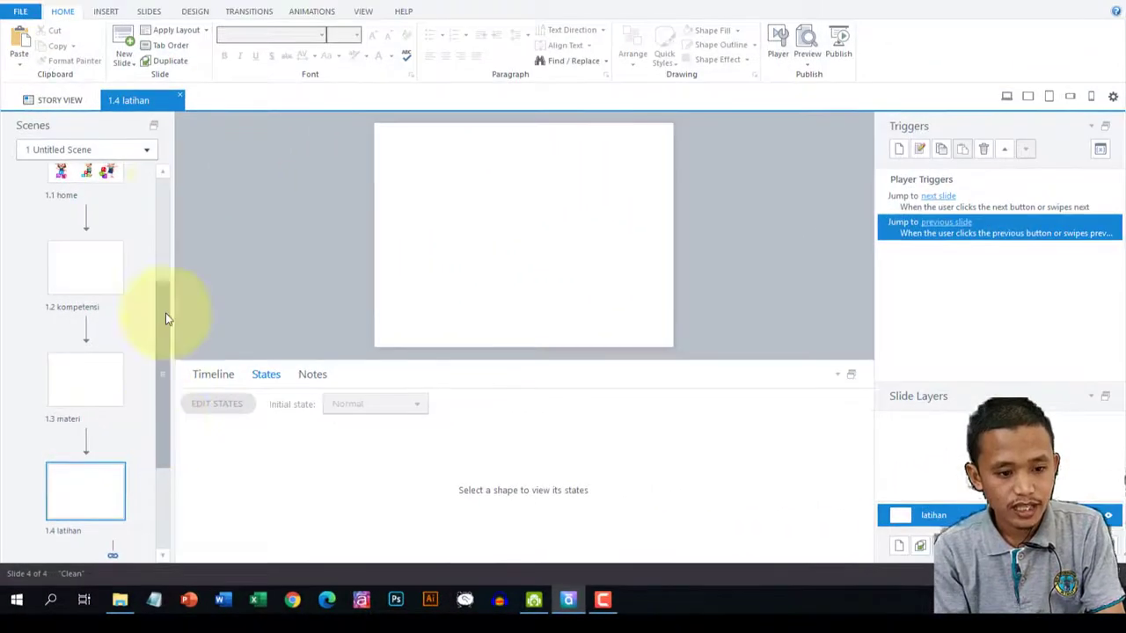
Return to the home slide and look at the Kompetensi picture.
drag(157, 306, 161, 163)
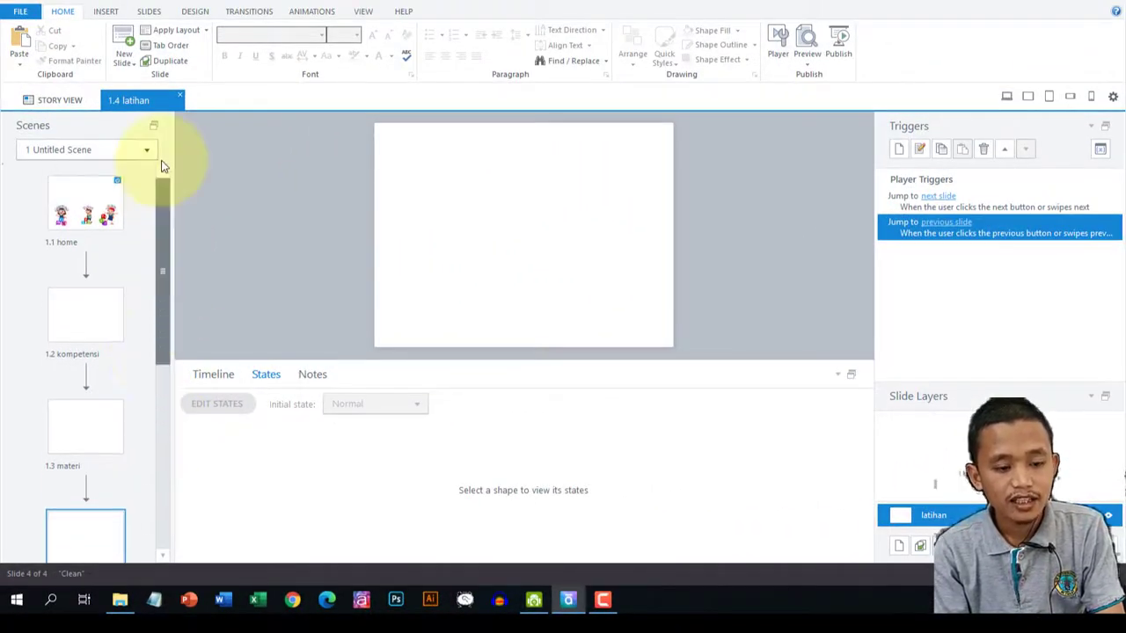
click(85, 203)
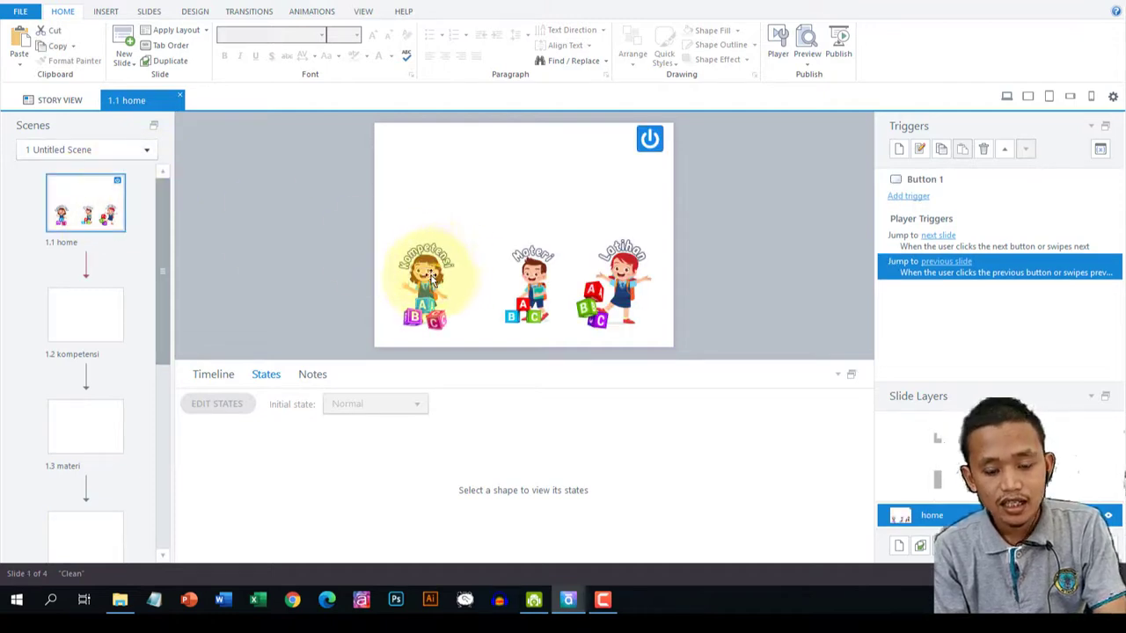
click(428, 275)
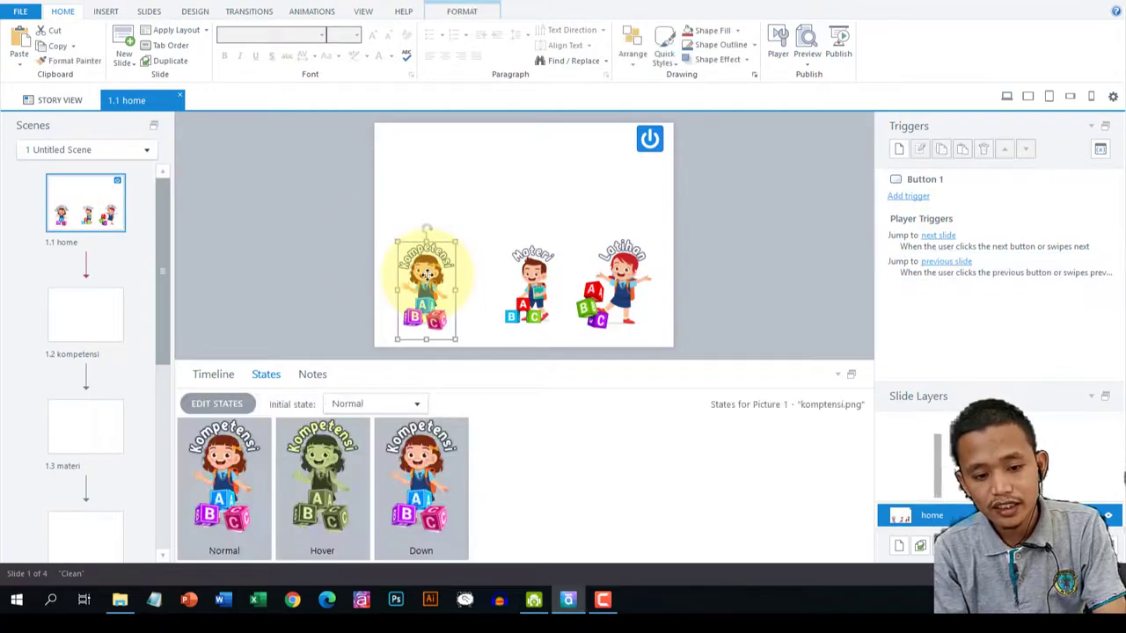
Draw a text box near the upper edge of the kompetensi slide and enter the heading text Kompetnsi.
click(95, 321)
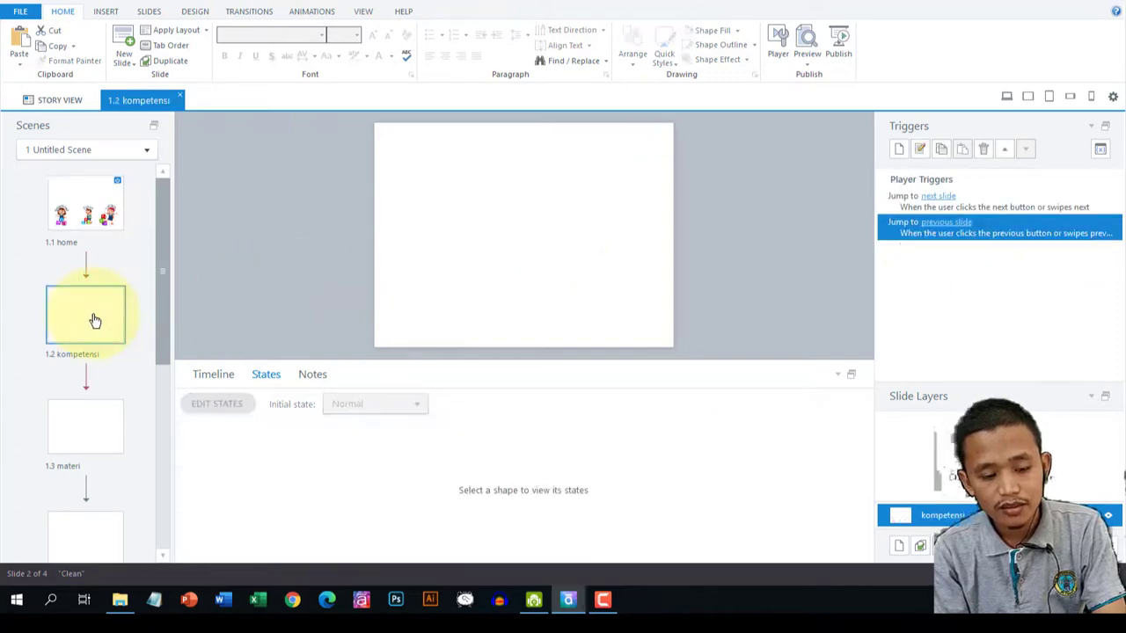
click(105, 11)
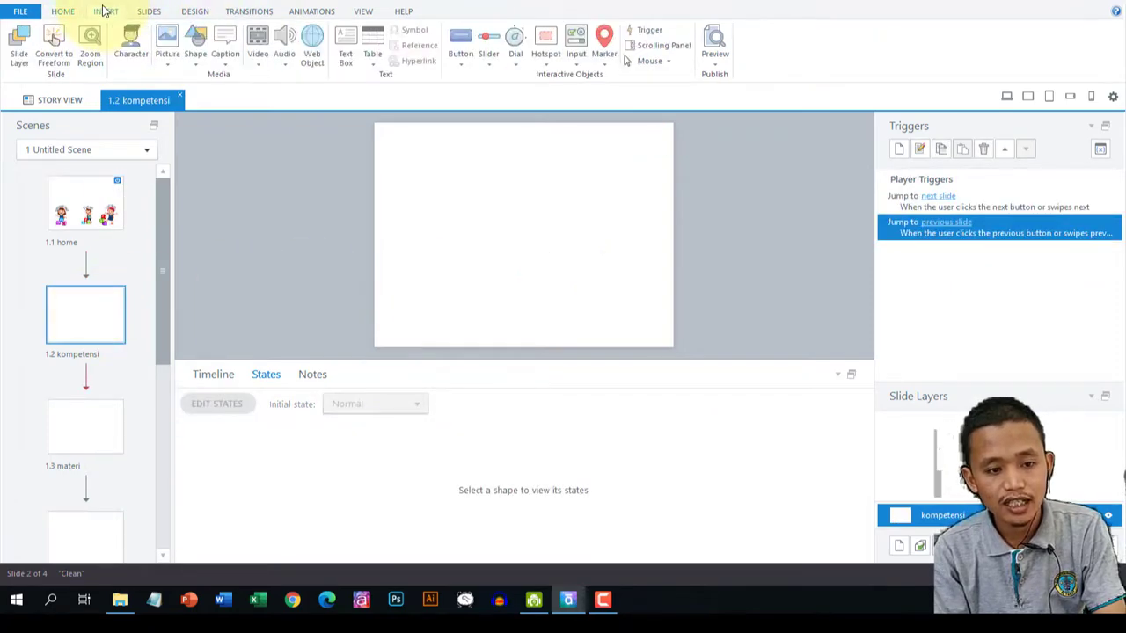
click(345, 53)
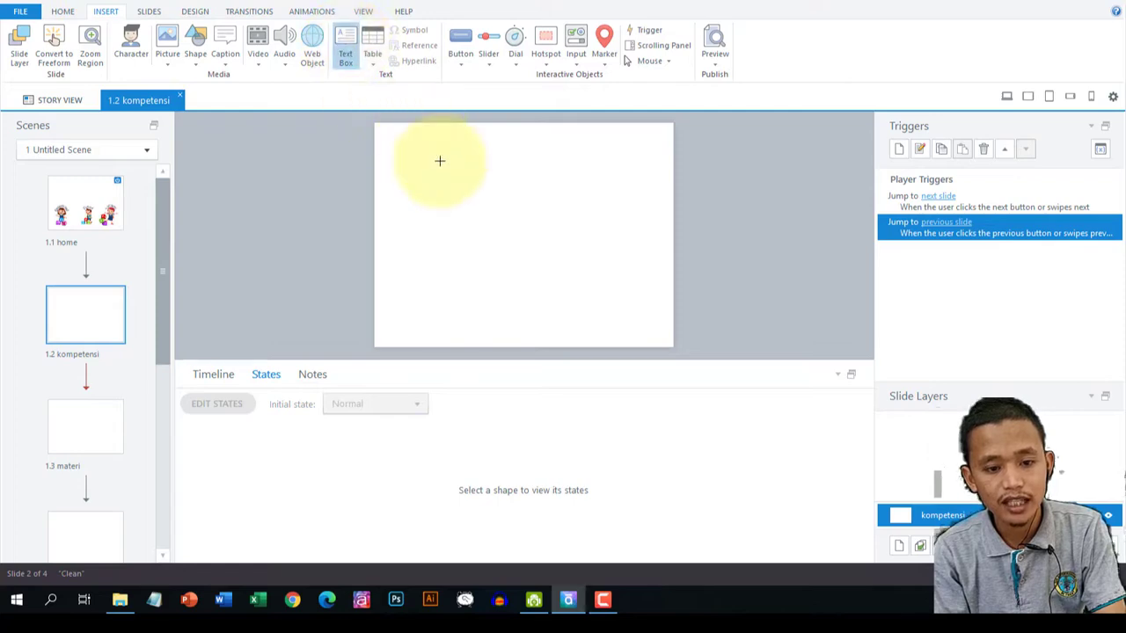
drag(420, 137, 588, 175)
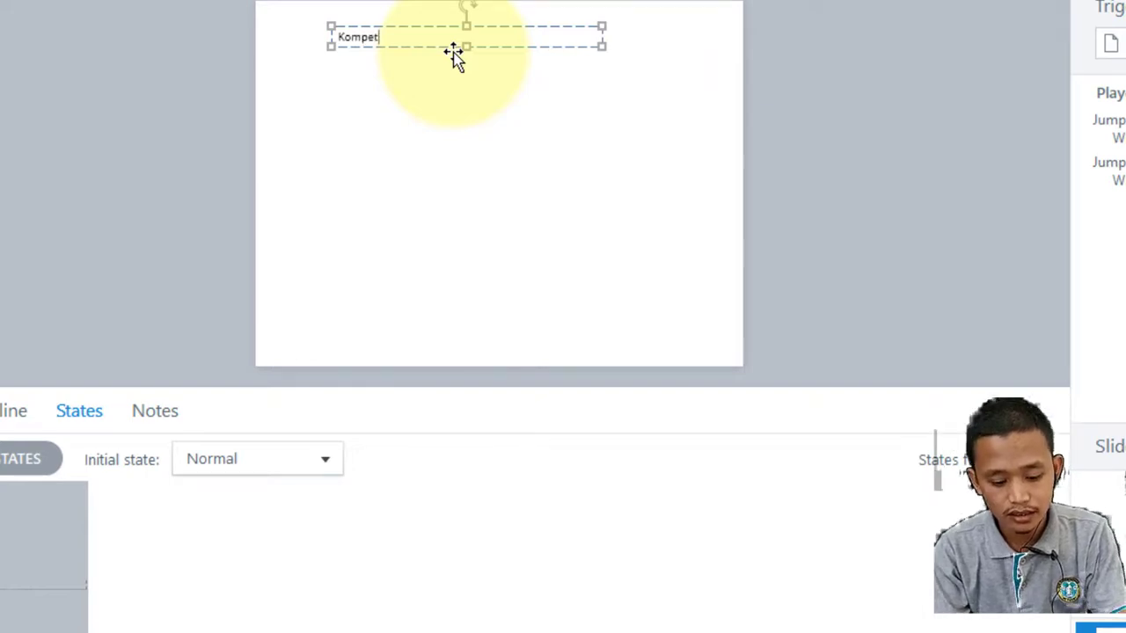
Format the kompetensi slide's heading as bold, size 24 and centred, and correct its spelling to Kompetensi.
key(ctrl+a)
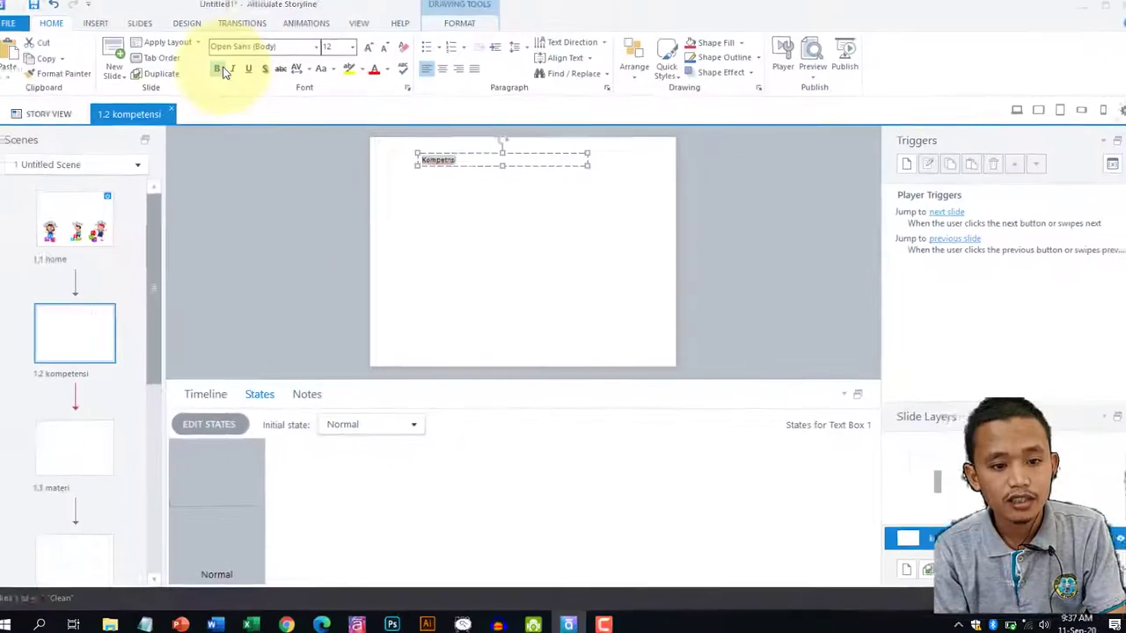
click(220, 68)
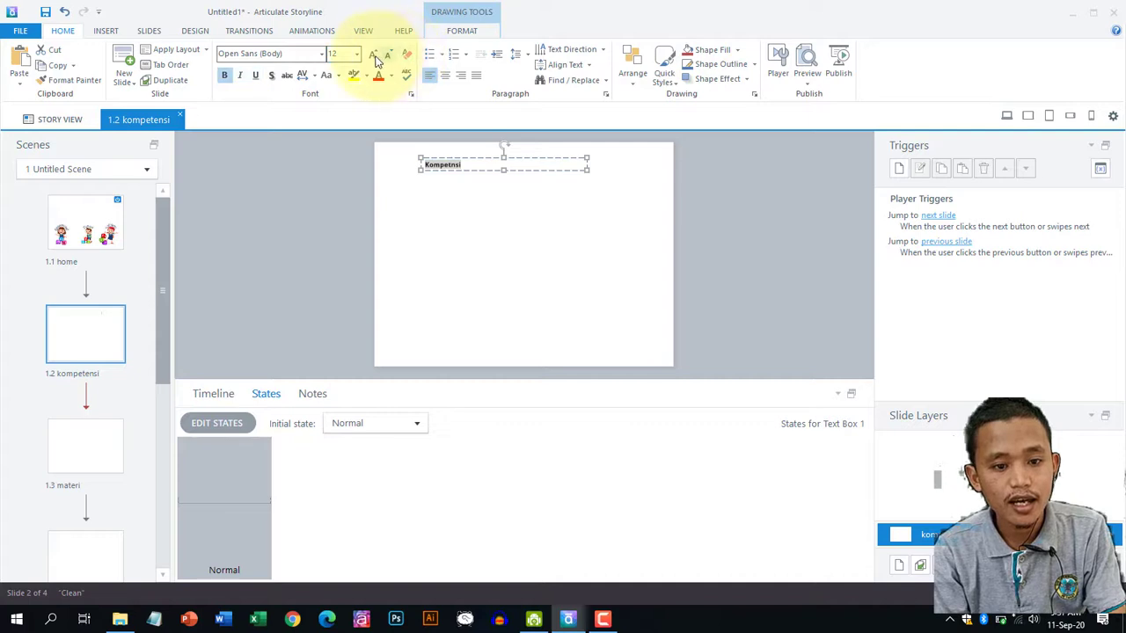
click(368, 47)
click(373, 54)
click(373, 54)
click(373, 54)
click(373, 54)
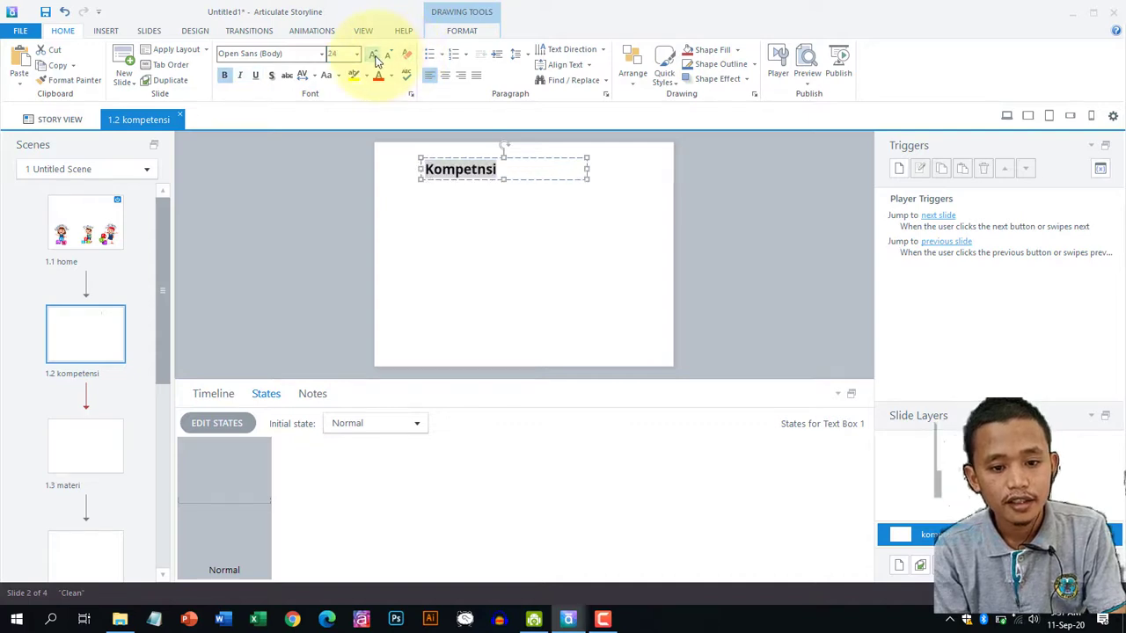
click(446, 76)
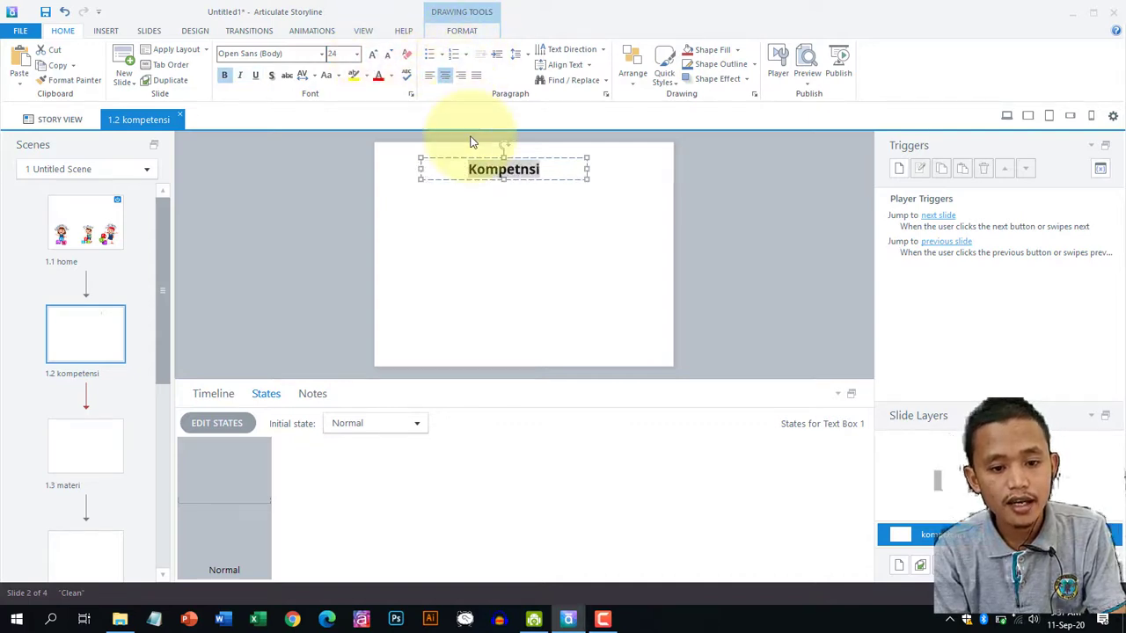
click(528, 171)
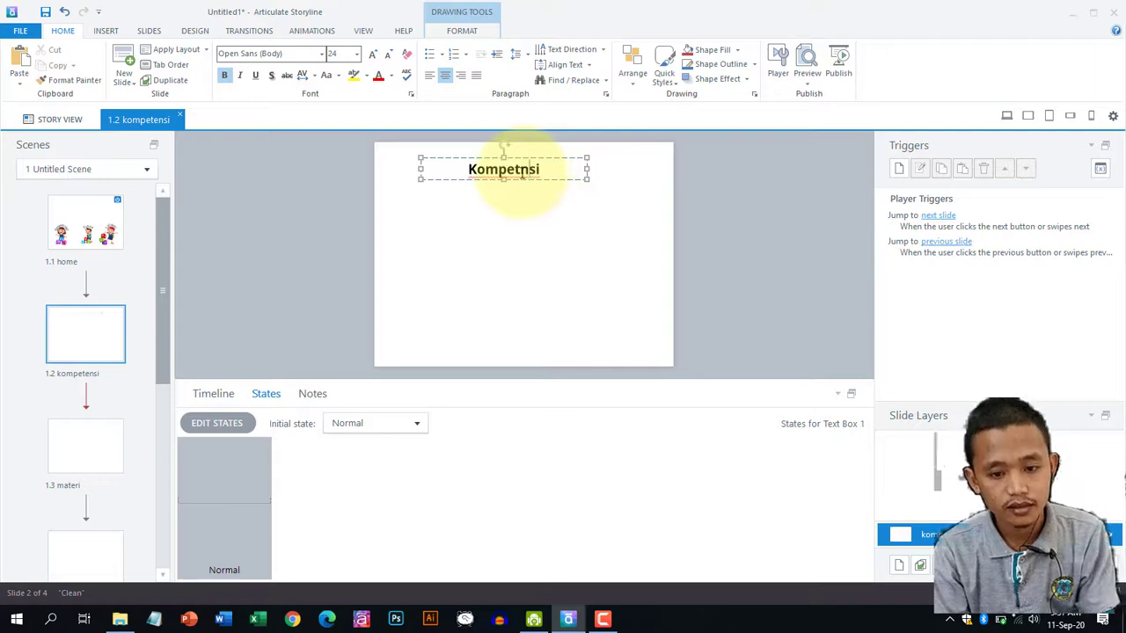
text(e)
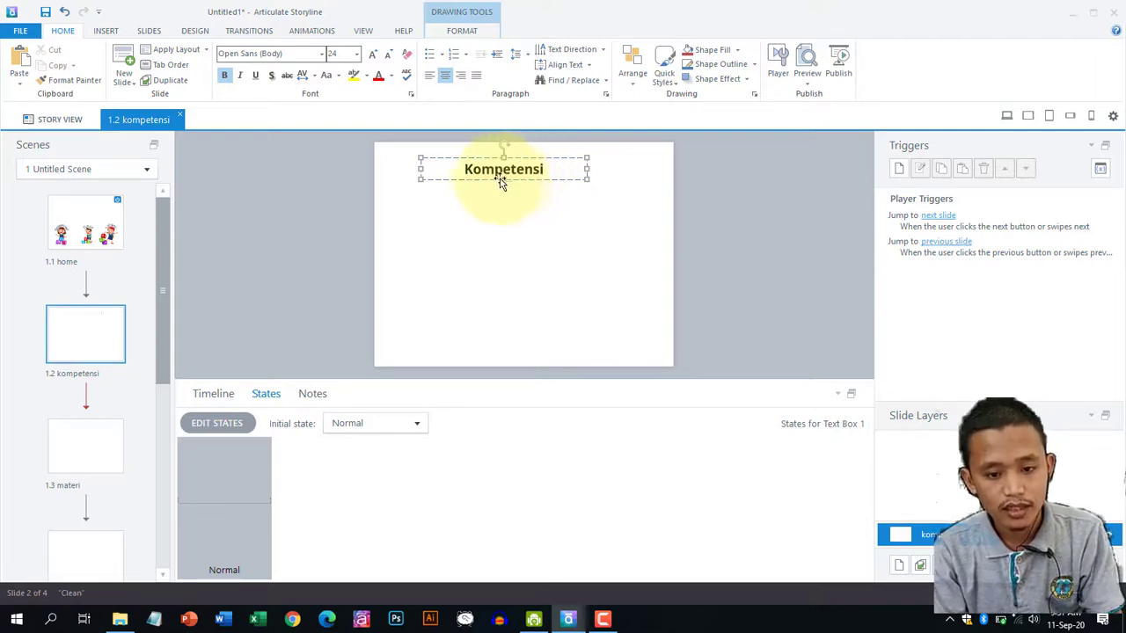
Copy the Kompetensi heading onto the materi slide and replace its text with materi.
click(494, 178)
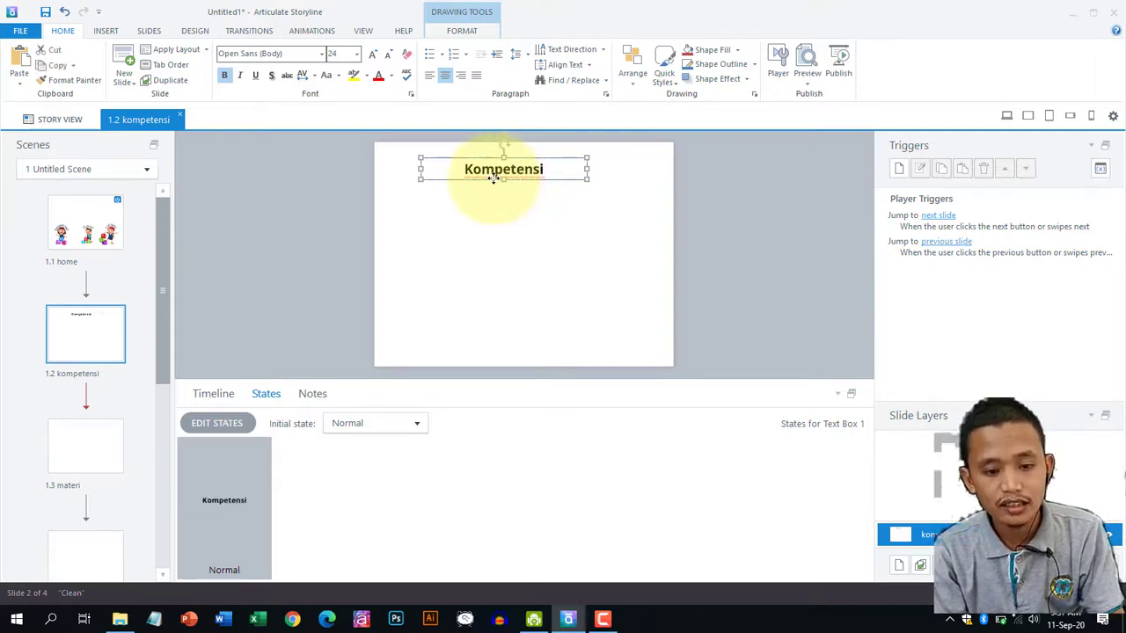
click(76, 457)
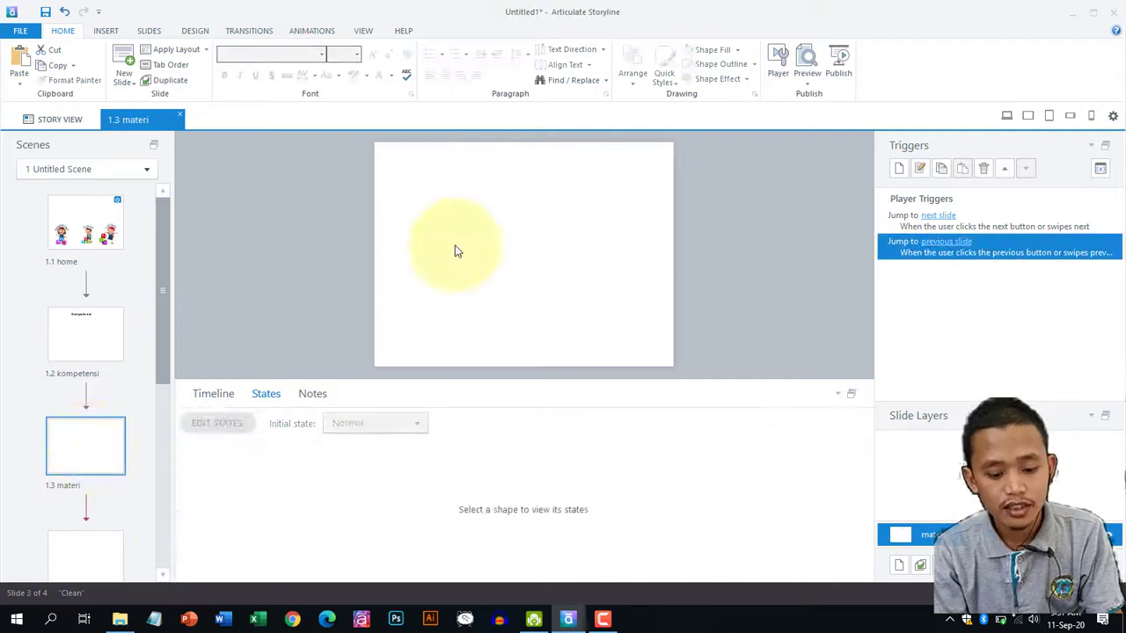
key(ctrl+v)
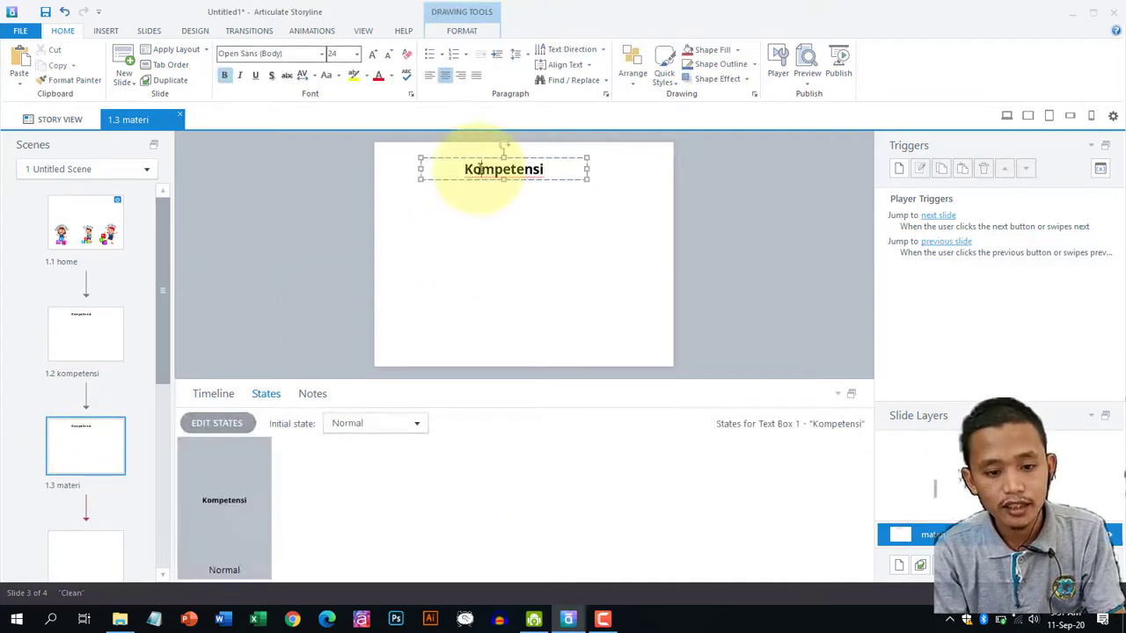
double_click(472, 169)
key(End)
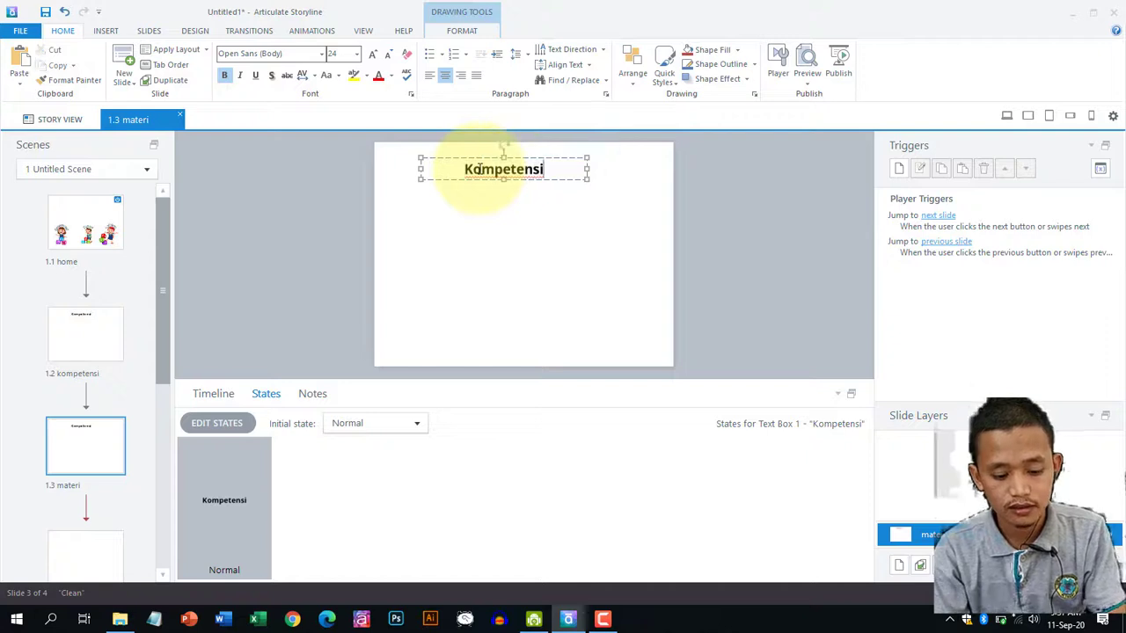
text(materi)
key(ctrl+a)
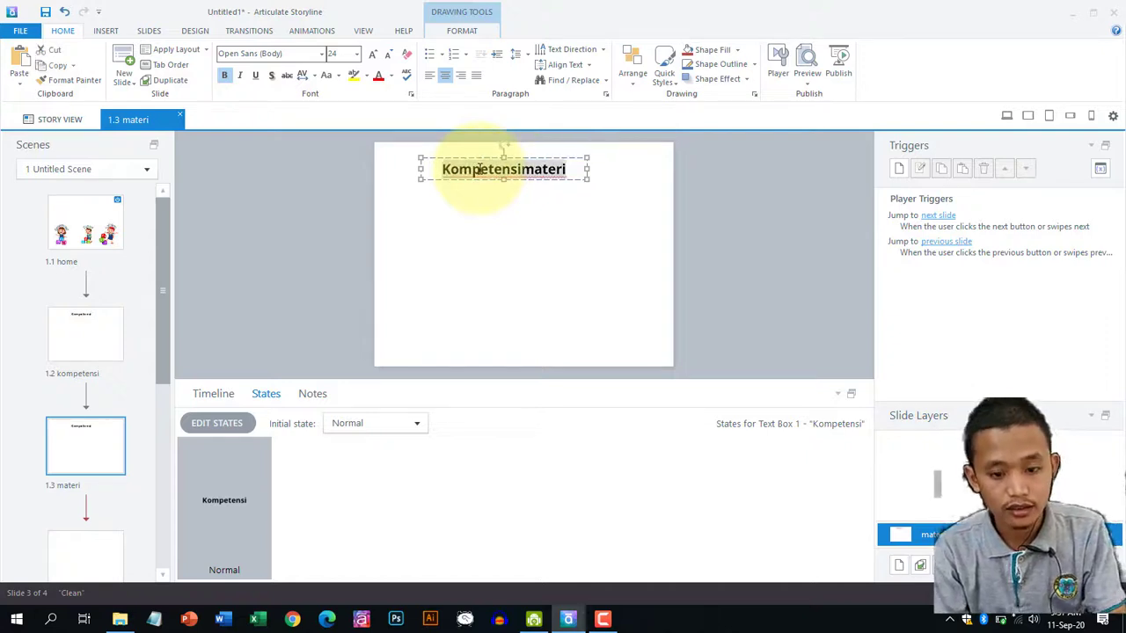
text(materi)
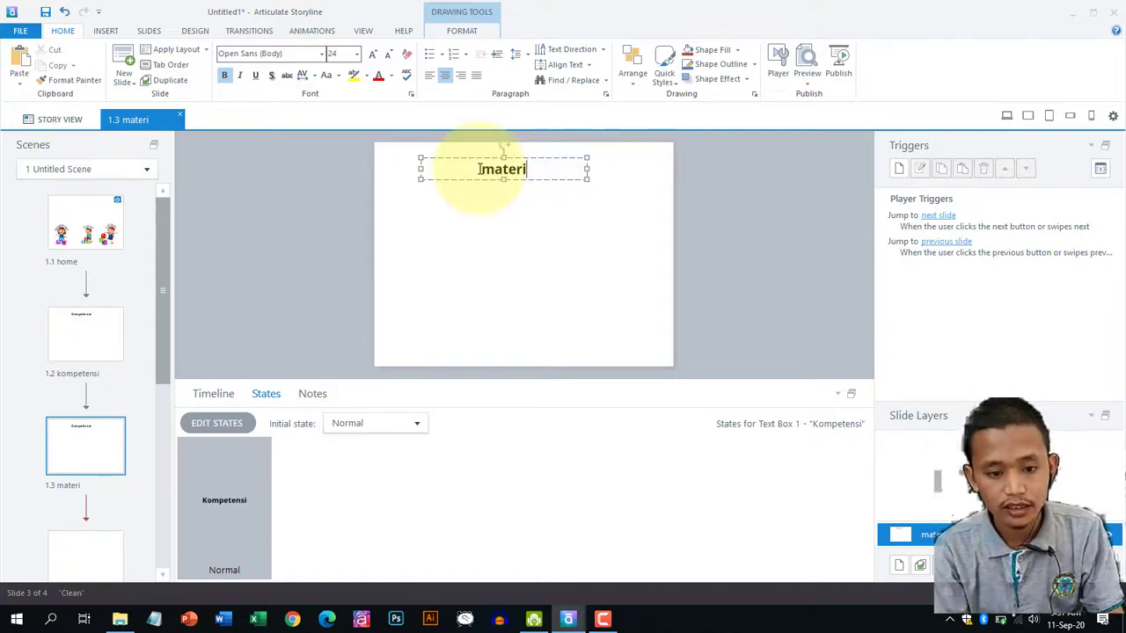
Paste the copied Kompetensi heading onto the latihan slide and replace its text with latihan.
click(74, 543)
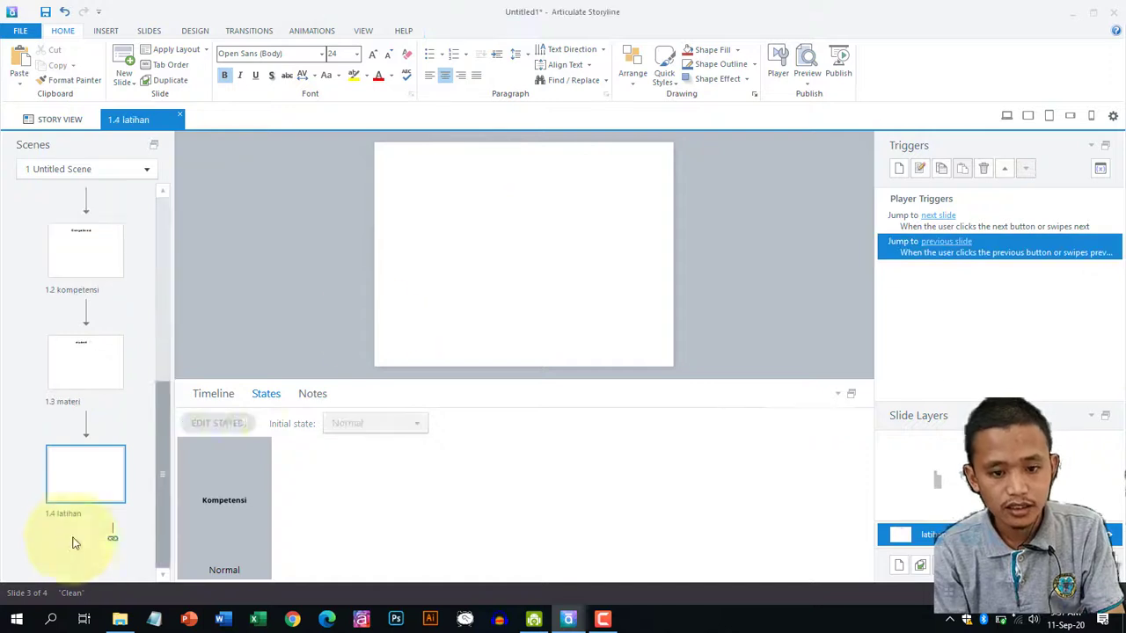
right_click(457, 223)
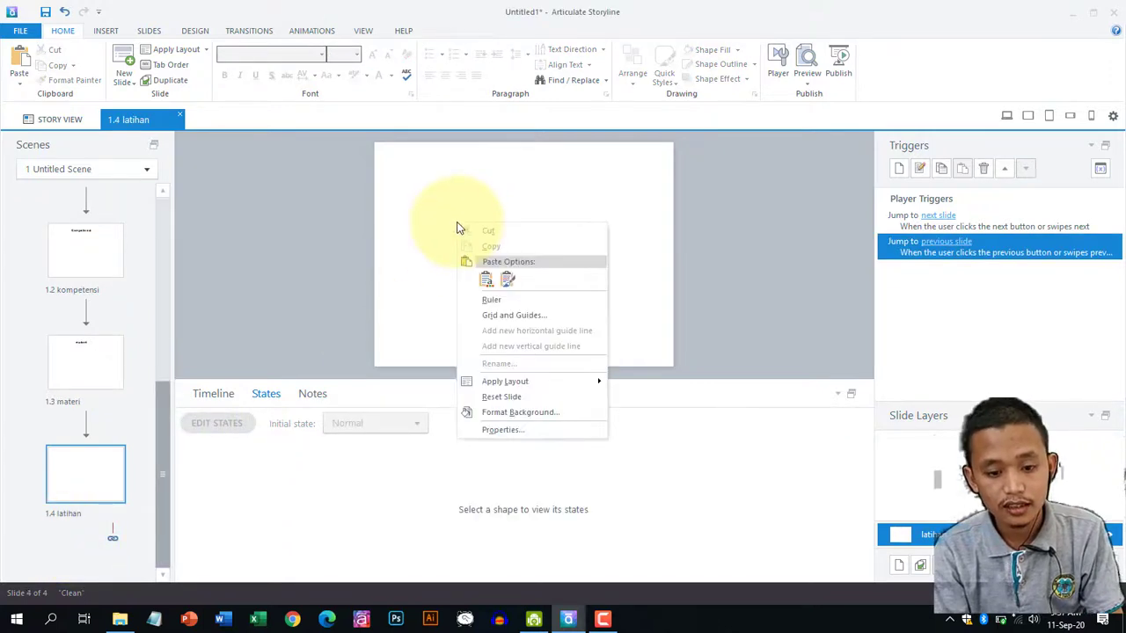
click(486, 276)
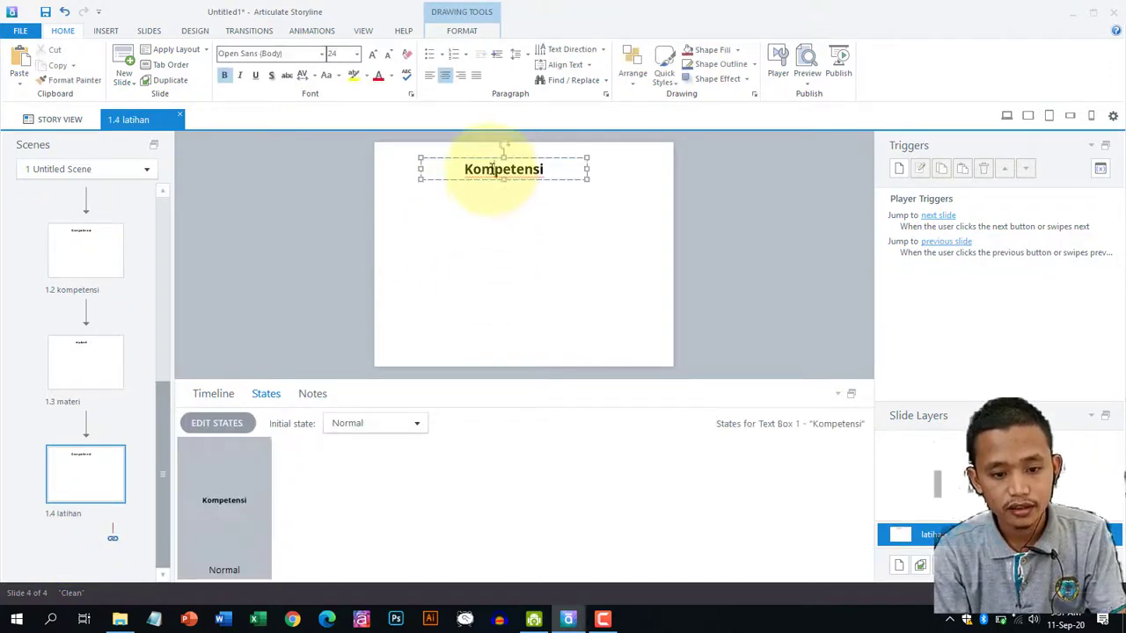
double_click(491, 170)
text(la)
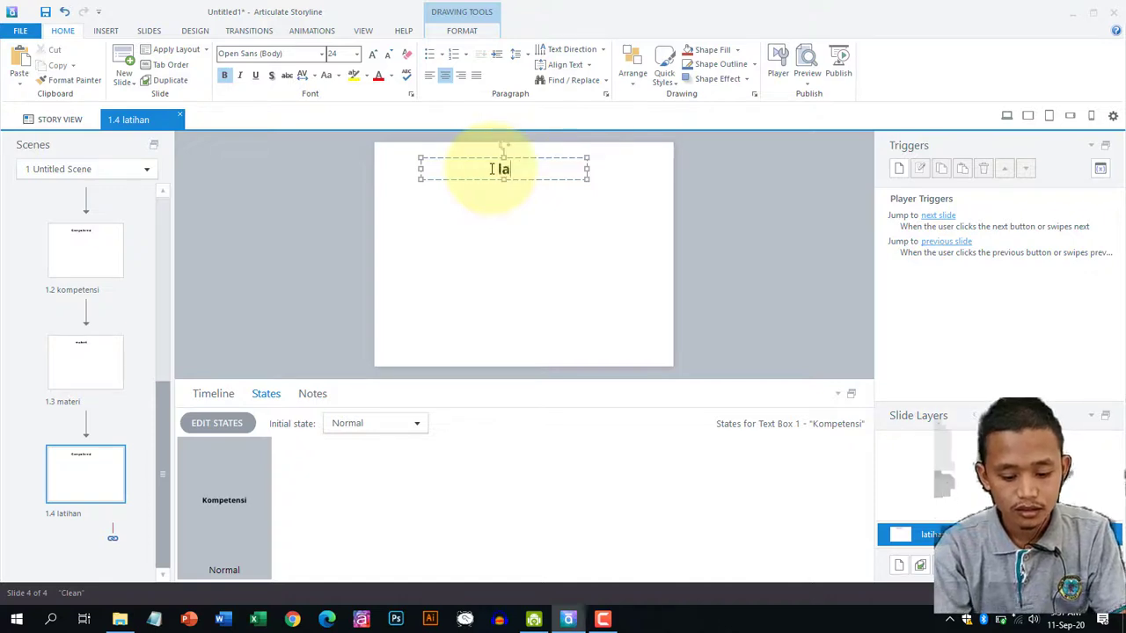
text(tihan)
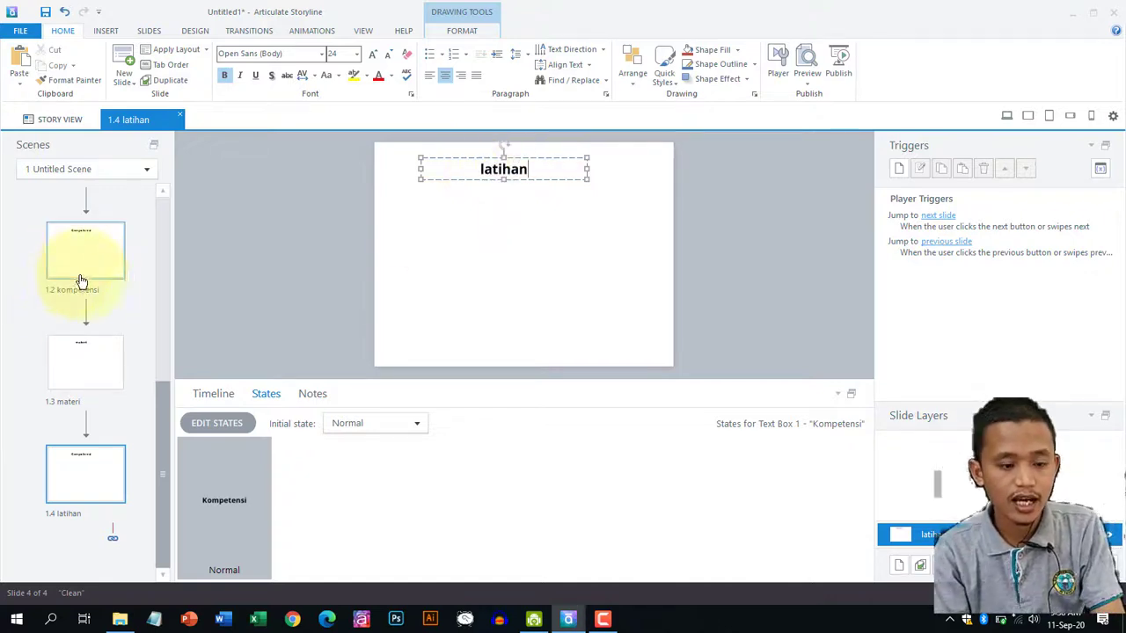
On the home slide, add a trigger to the Kompetensi picture that jumps to slide 1.2 kompetensi when the user clicks it.
drag(165, 421, 184, 256)
click(123, 236)
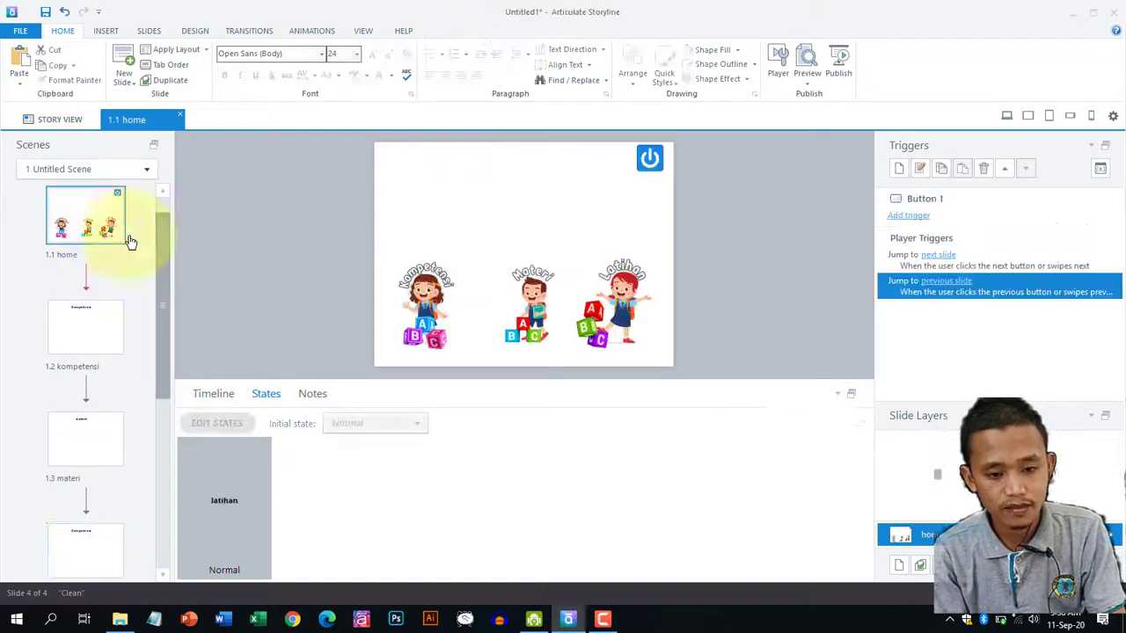
click(428, 293)
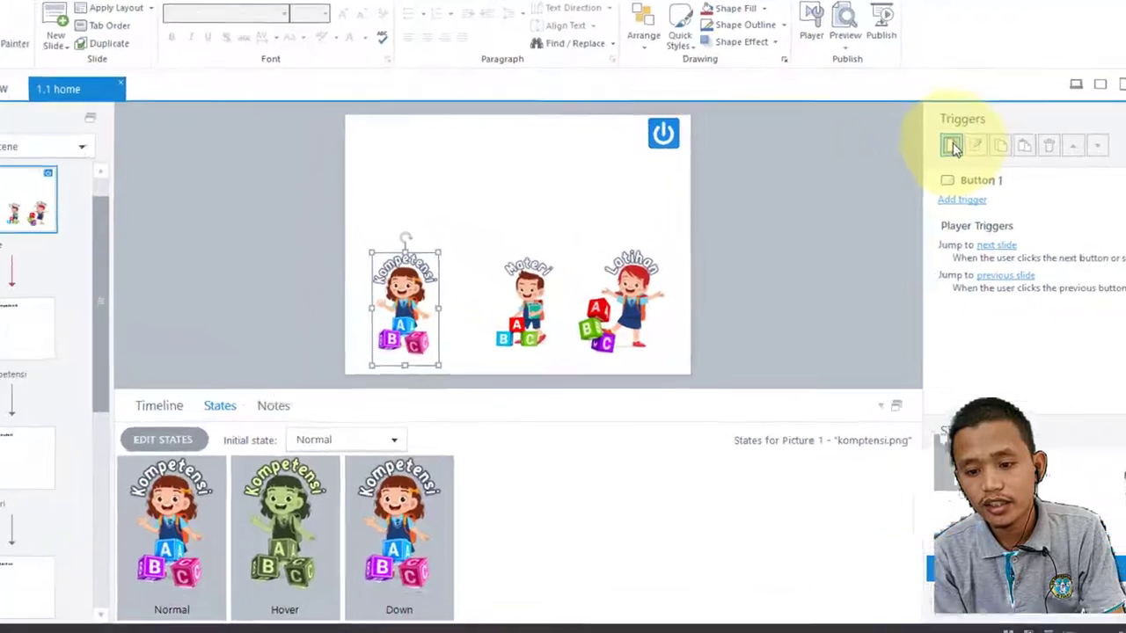
click(951, 146)
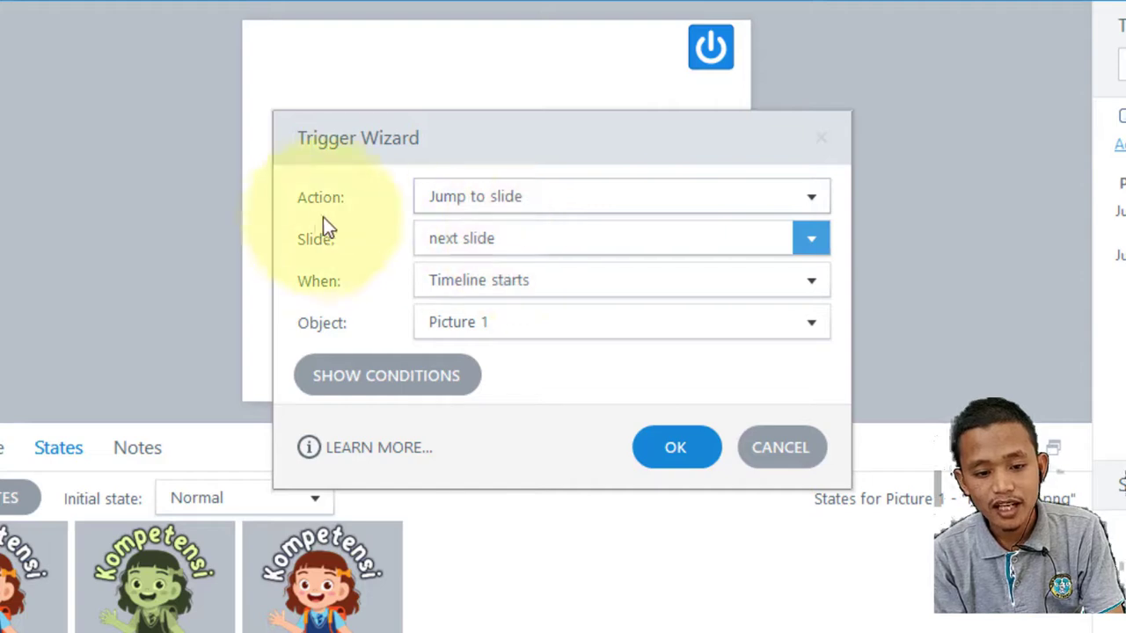
click(492, 239)
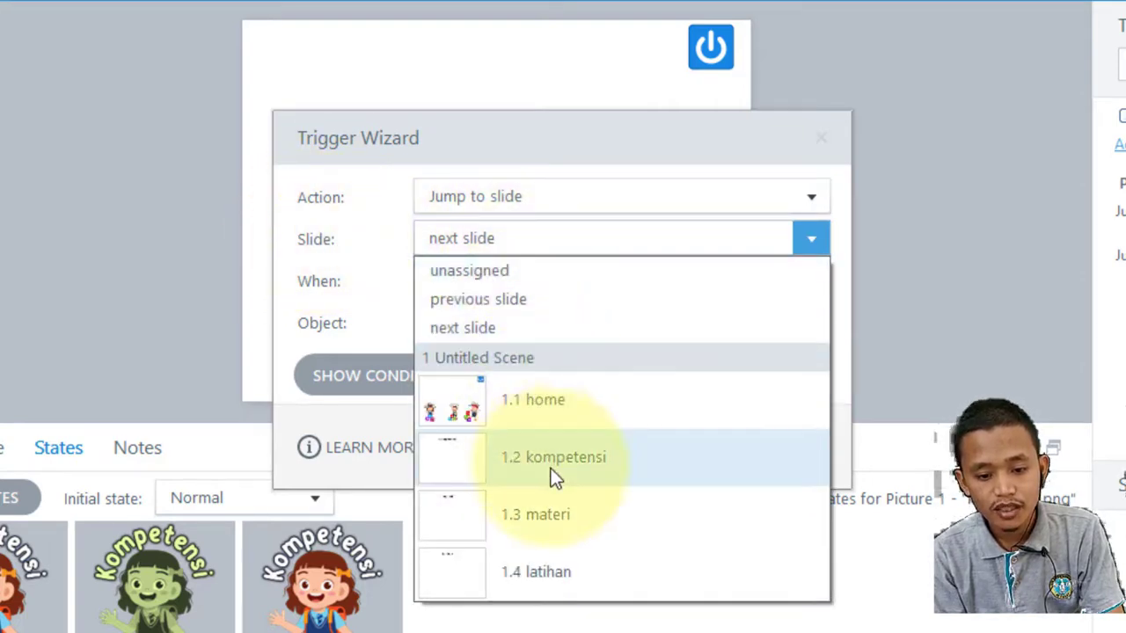
click(551, 468)
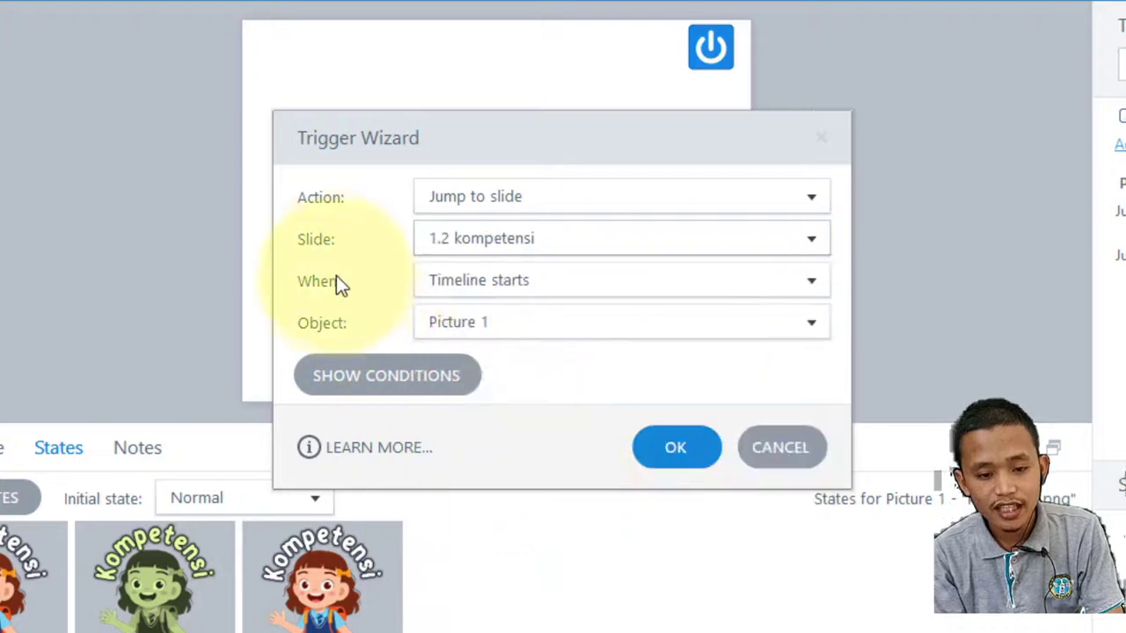
click(466, 280)
scroll(468, 278, up, 2)
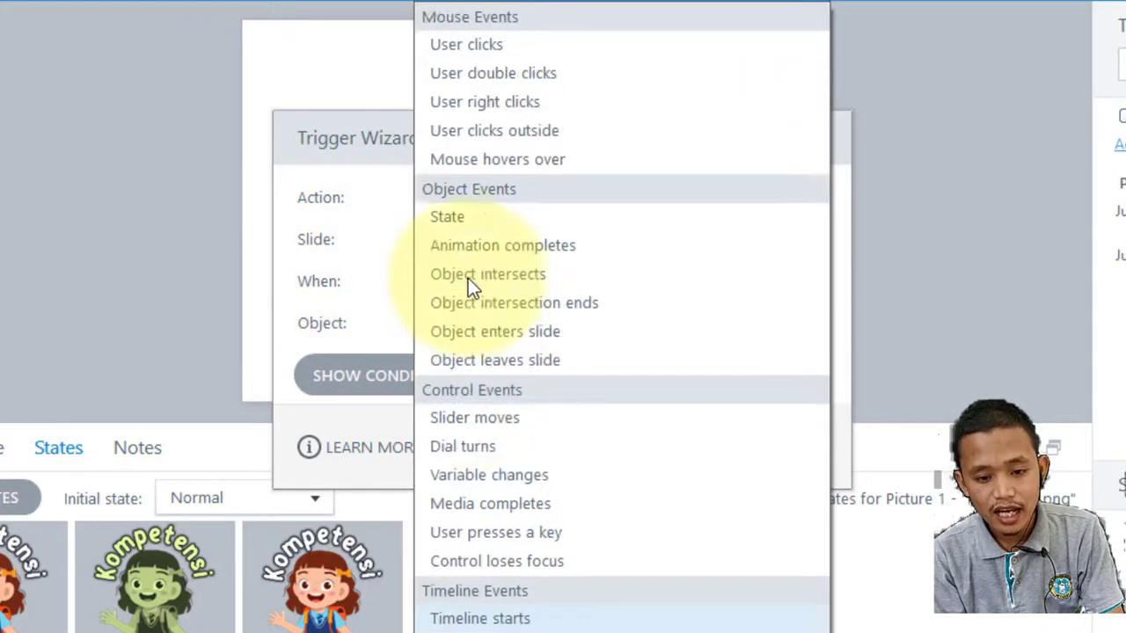
click(449, 53)
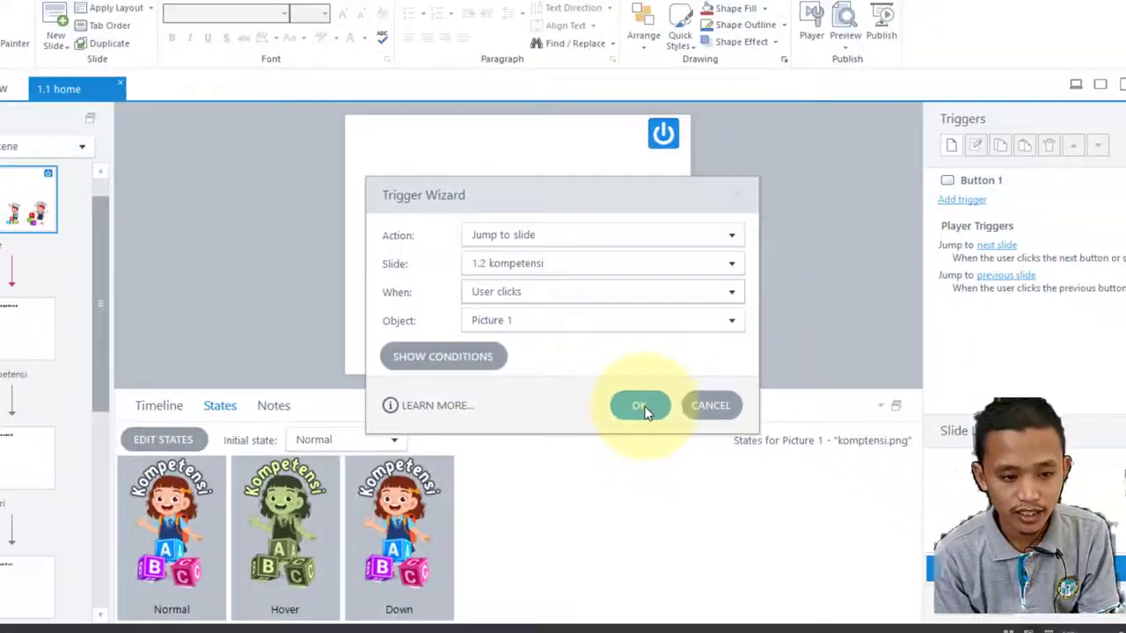
click(643, 408)
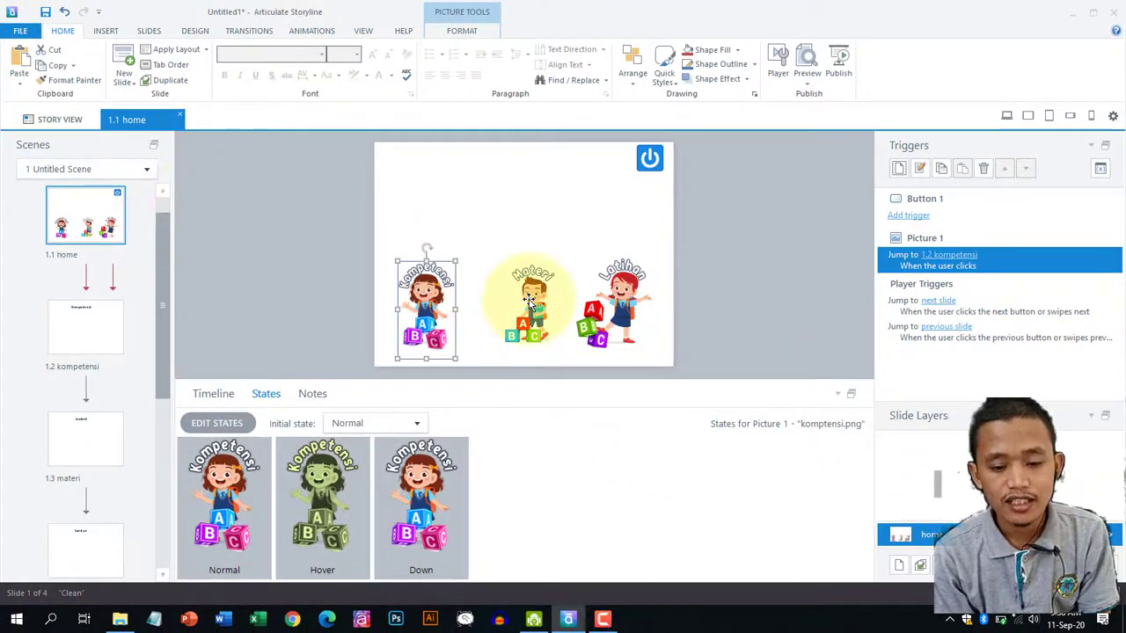
Add a trigger to the Materi picture that jumps to slide 1.3 materi when the user clicks it.
click(528, 301)
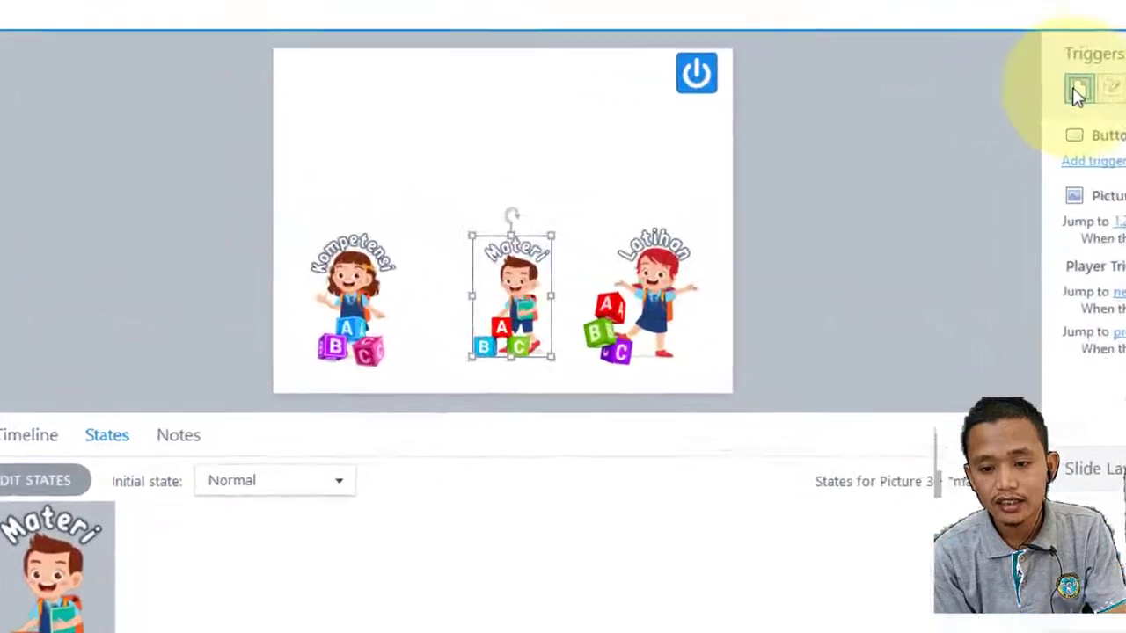
click(1077, 91)
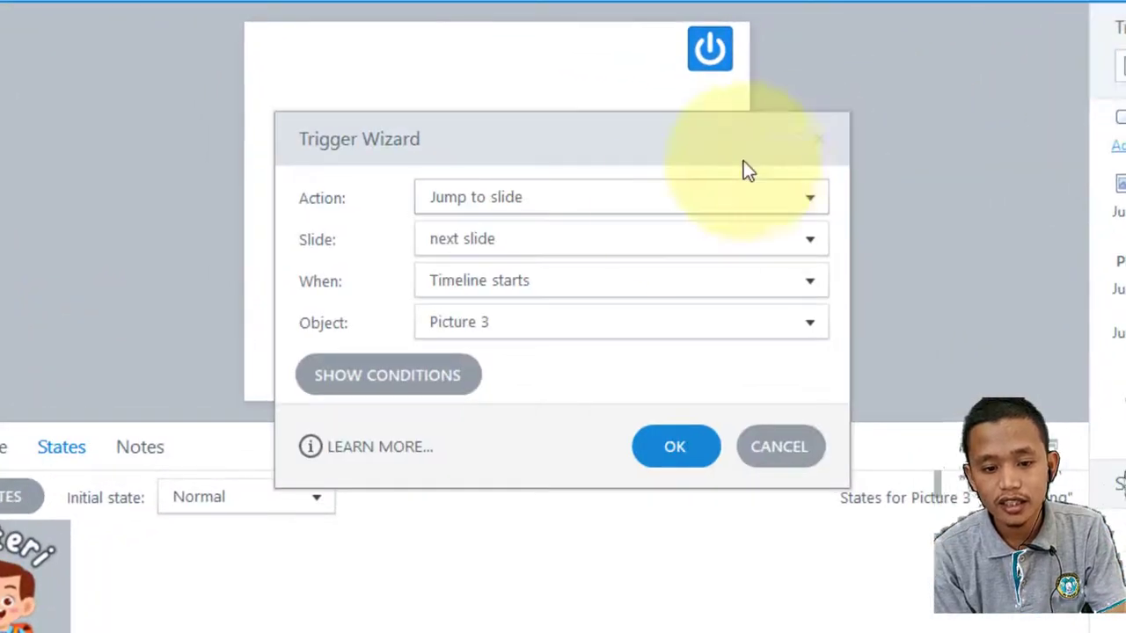
click(530, 242)
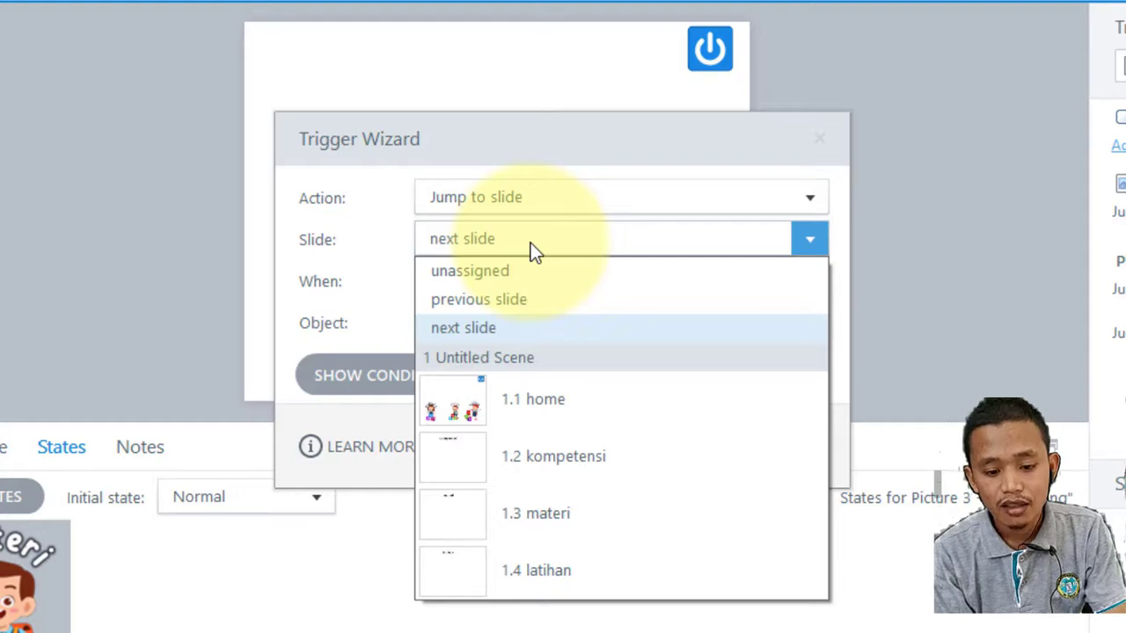
click(552, 514)
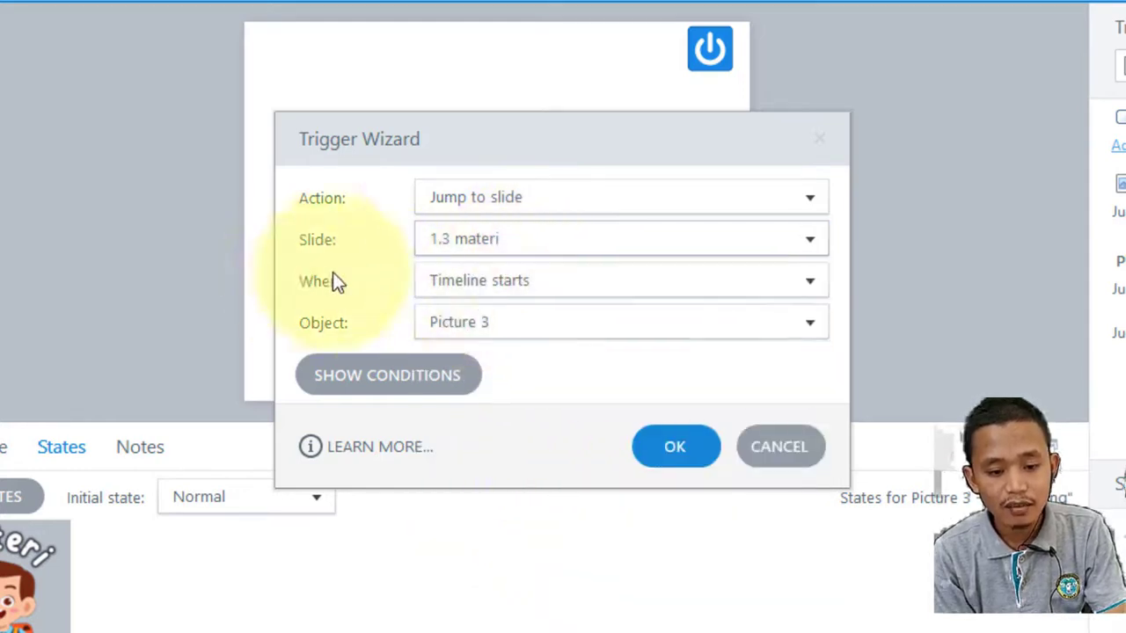
click(532, 281)
scroll(532, 280, up, 3)
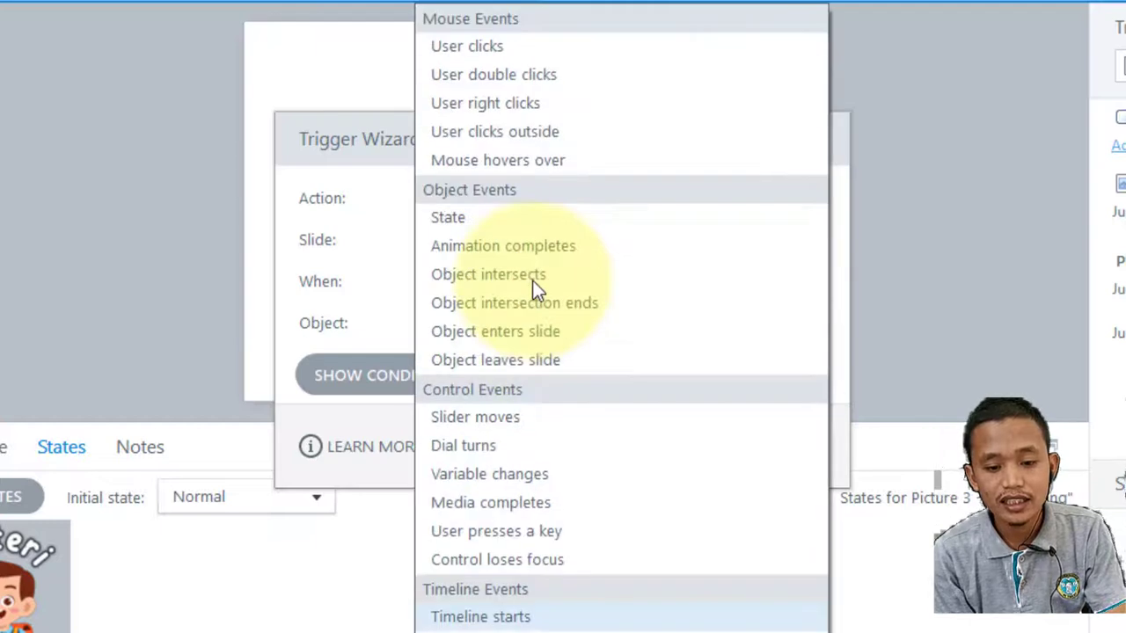
click(478, 54)
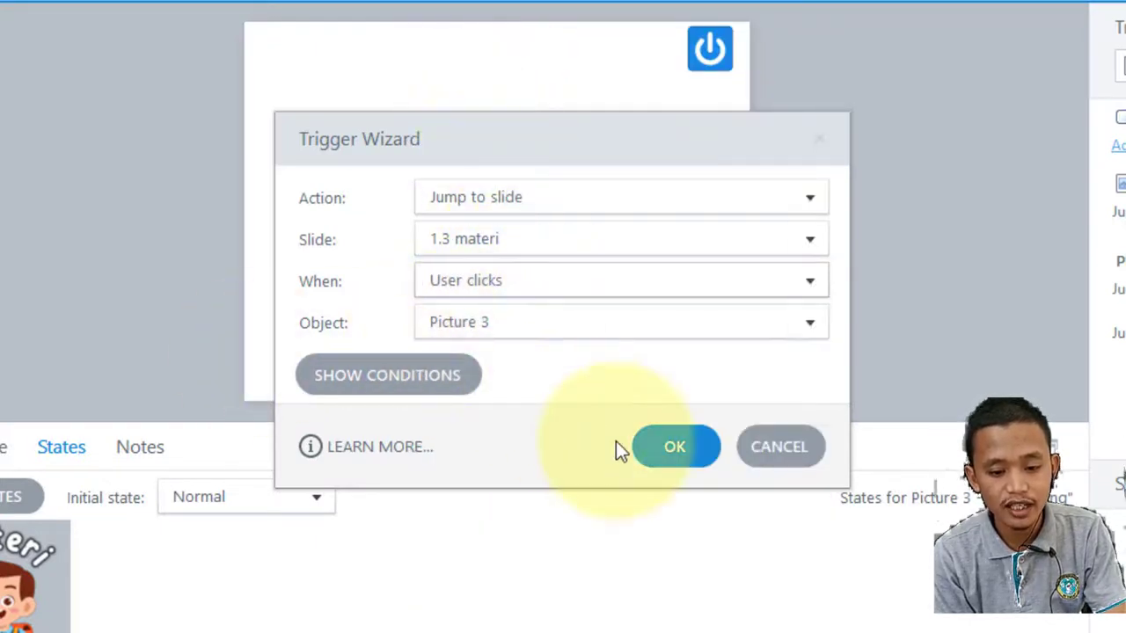
click(676, 447)
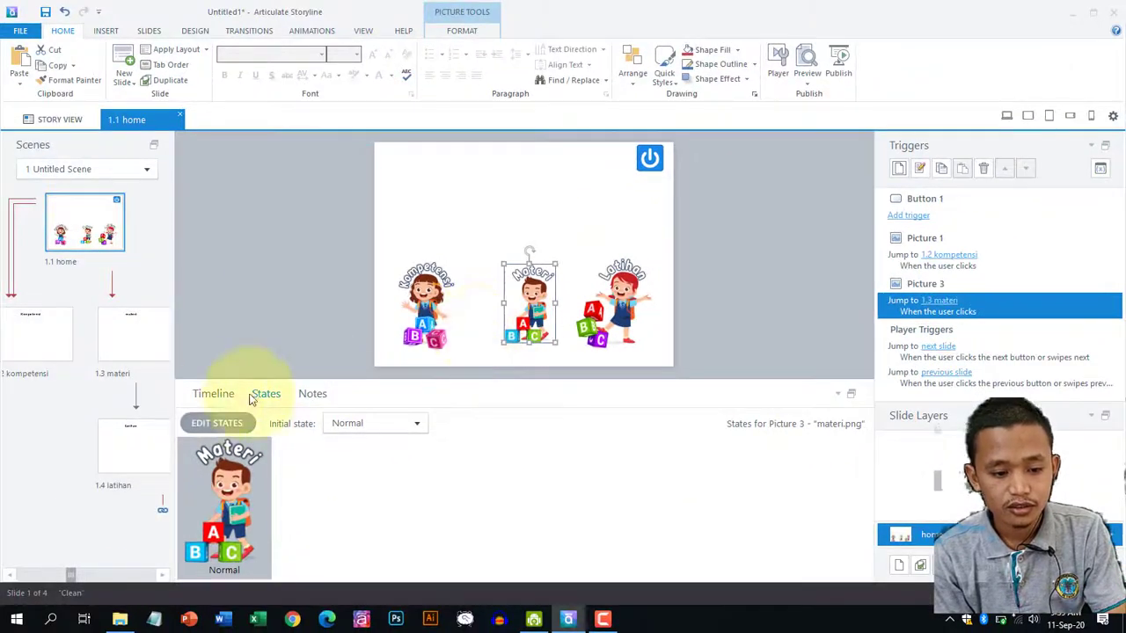
Begin renaming the Kompetensi picture in the home slide's timeline by entering komp, and dismiss the low-battery notice.
click(212, 394)
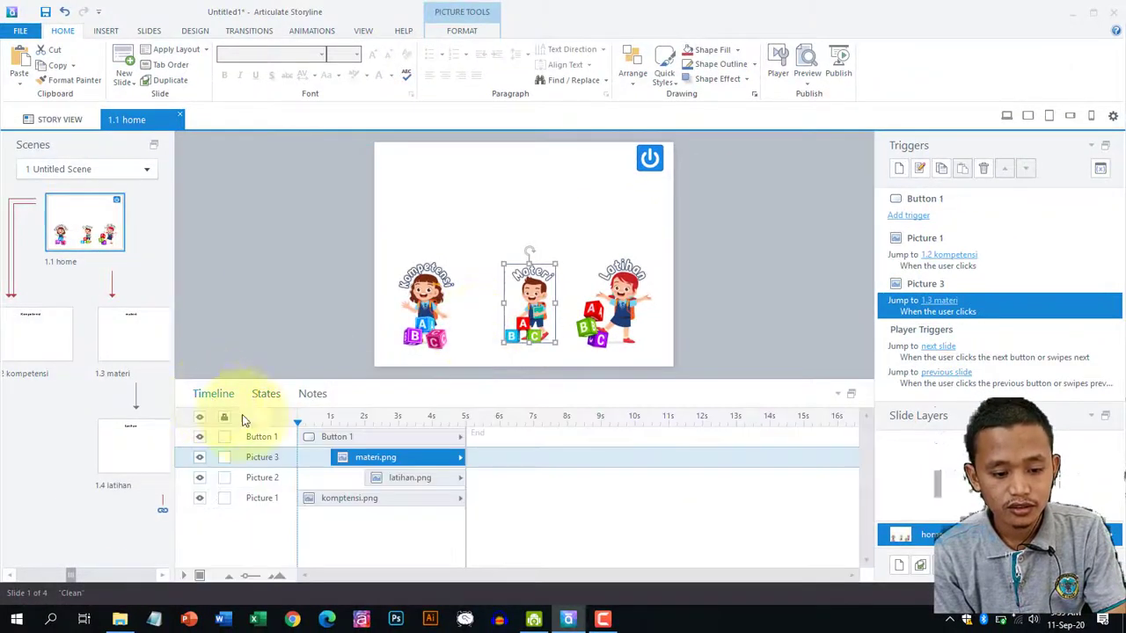
double_click(262, 498)
text(k)
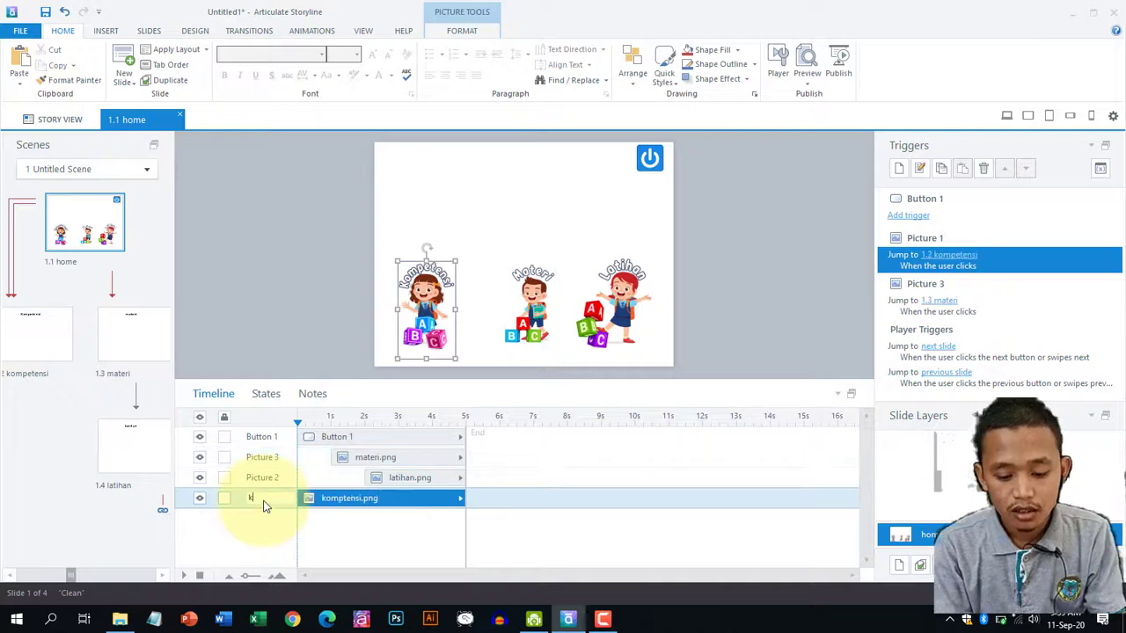
text(om)
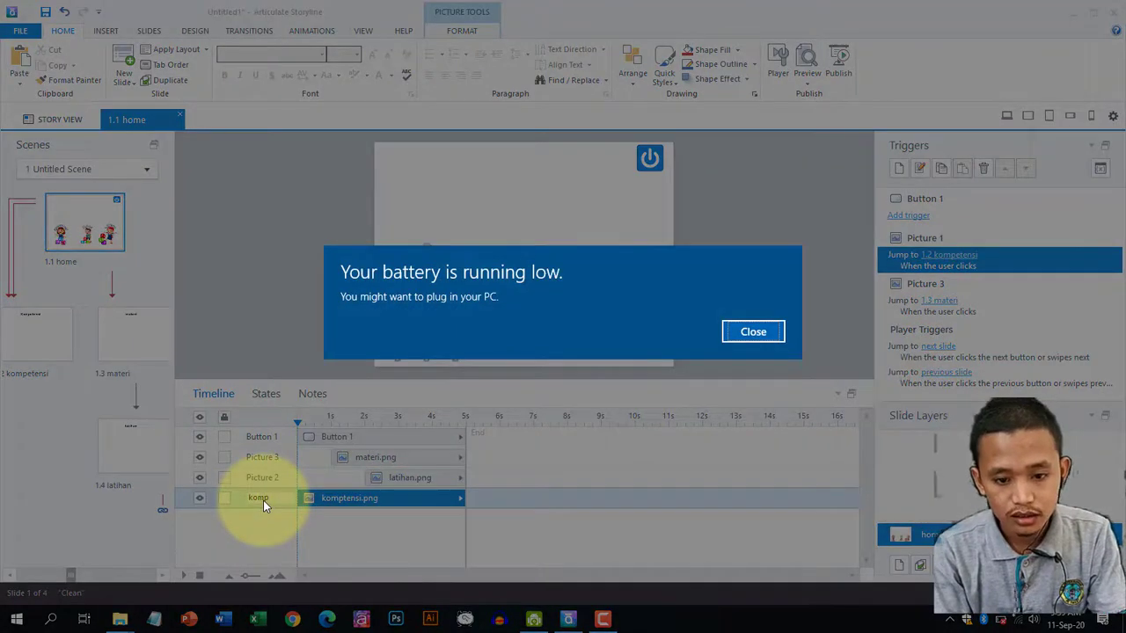
text(p)
click(734, 339)
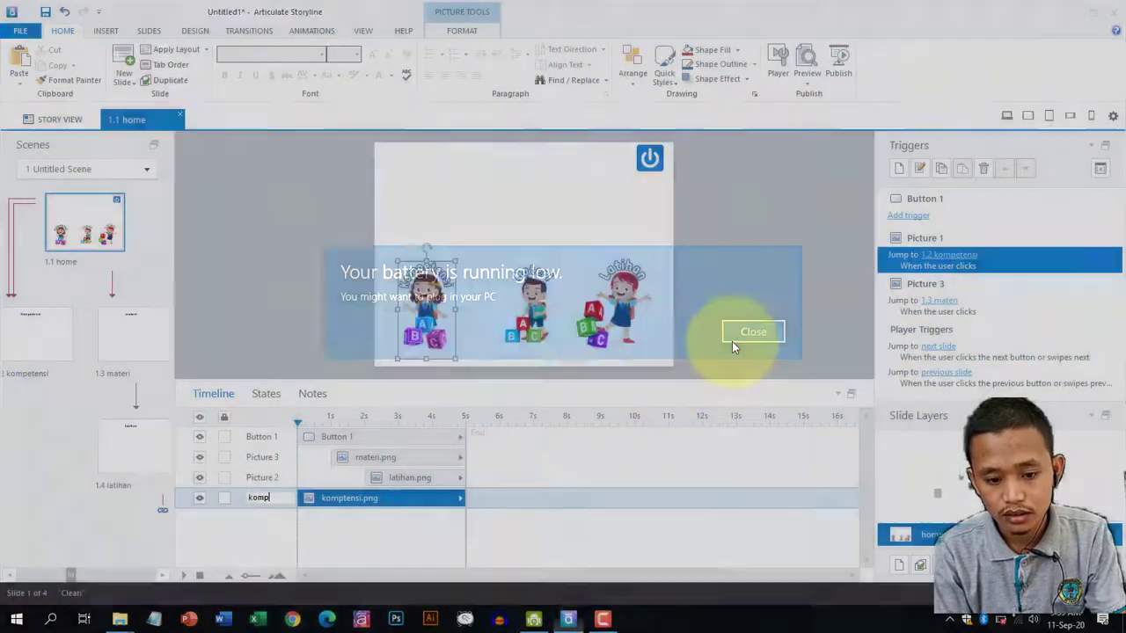